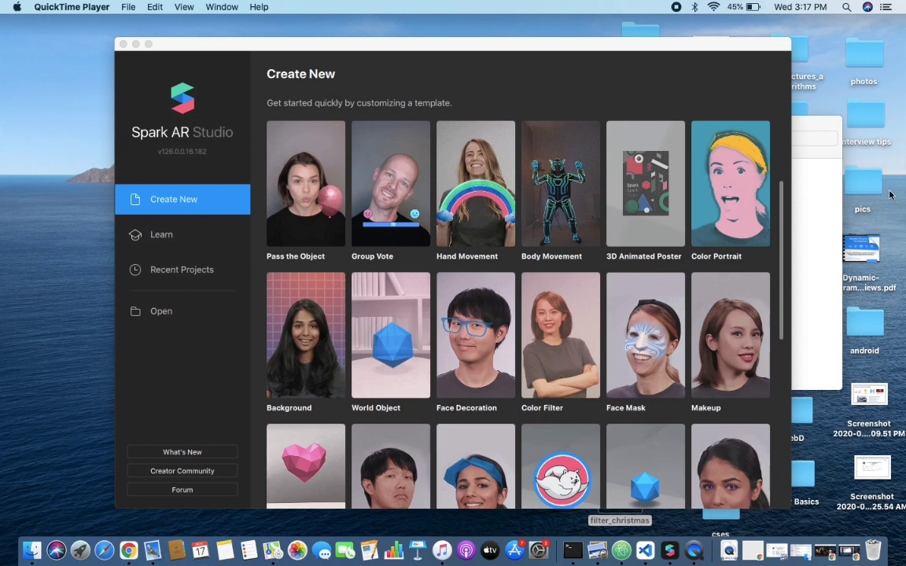
Preview background.jpeg and christmas hat (2).png from the filter_christmas folder, closing each preview
click(817, 214)
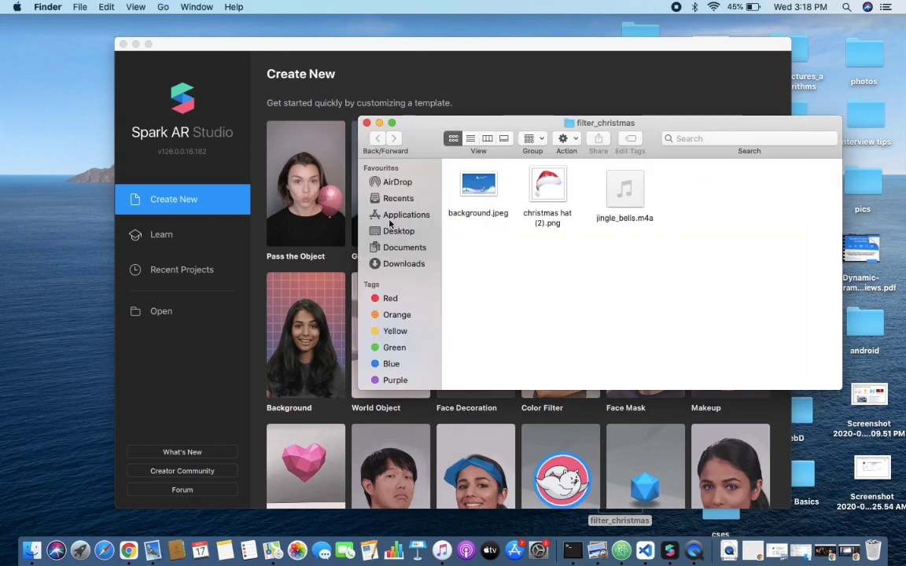
double_click(486, 184)
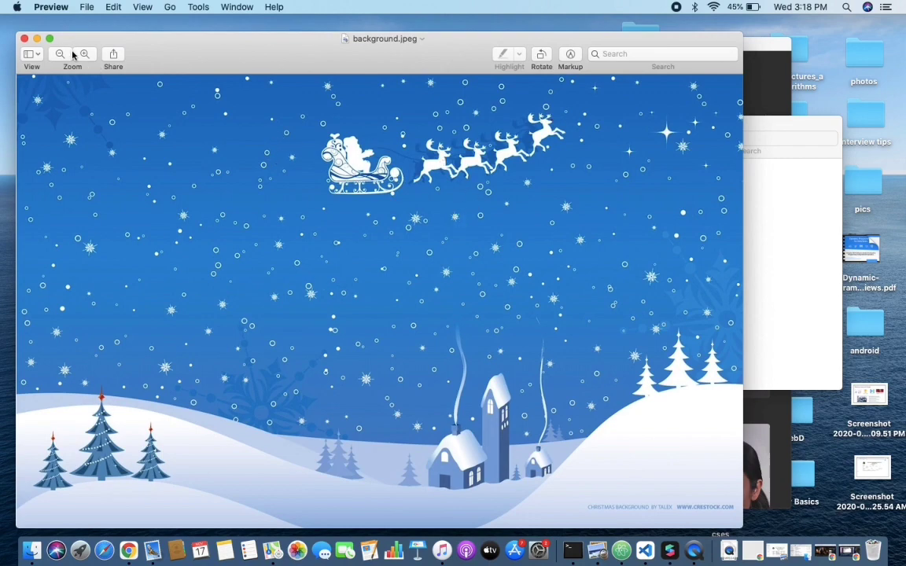
click(24, 38)
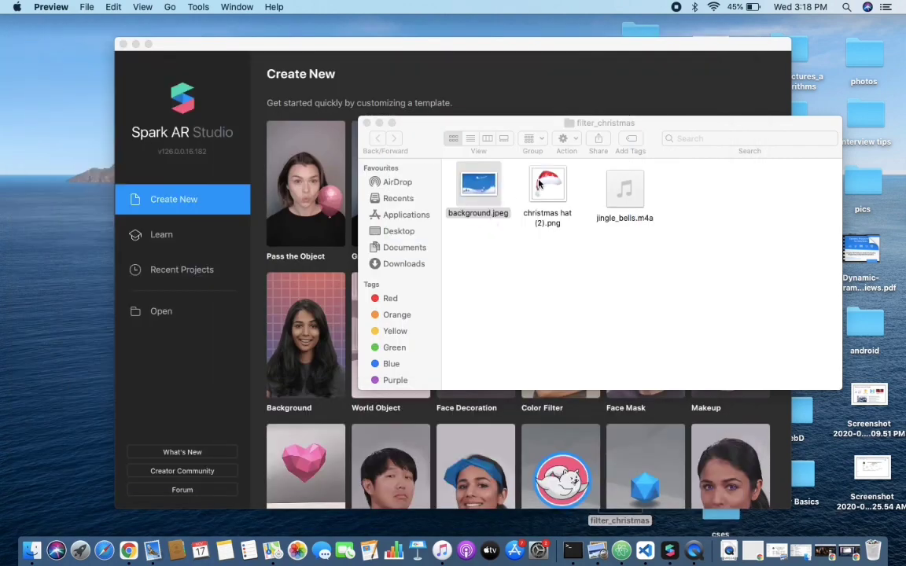
double_click(541, 184)
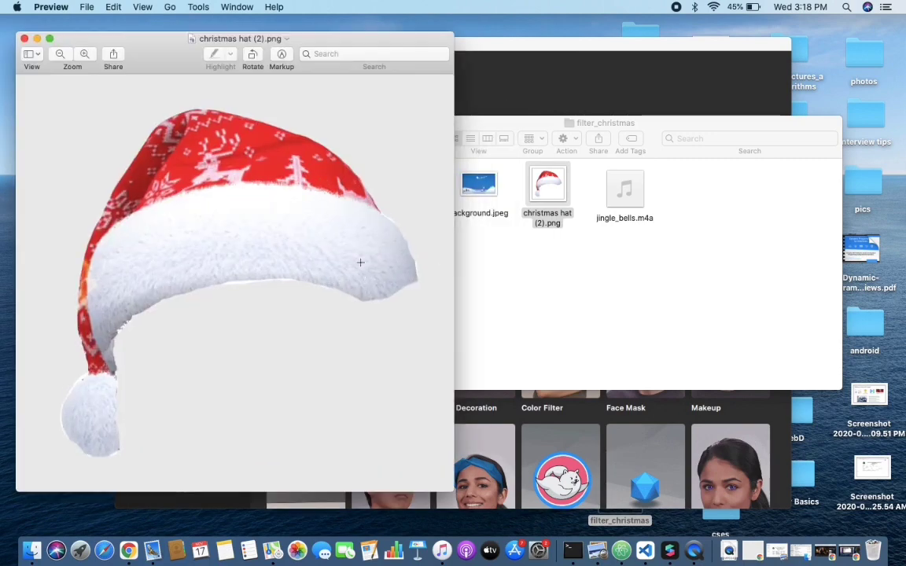
key(super+w)
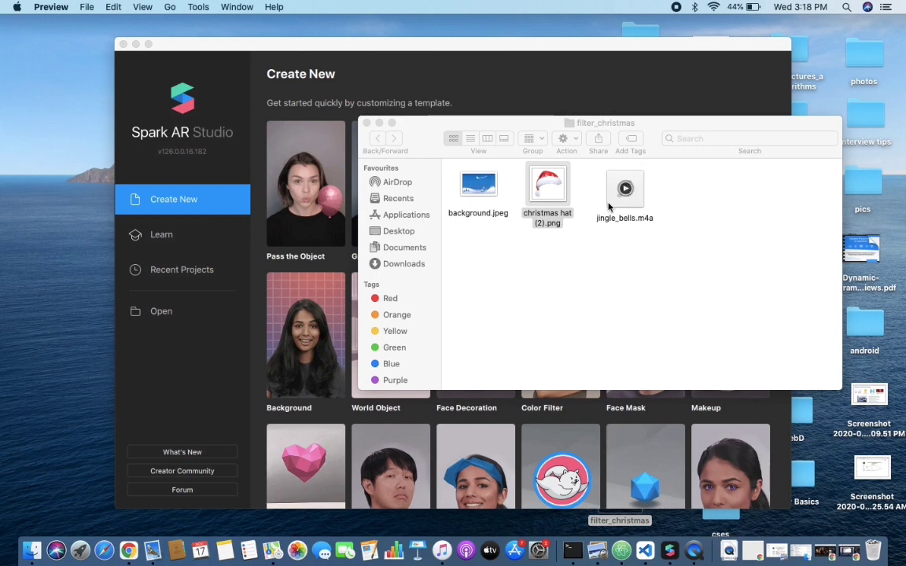
Start a new Spark AR project from the Background template with the editor in full screen
click(367, 124)
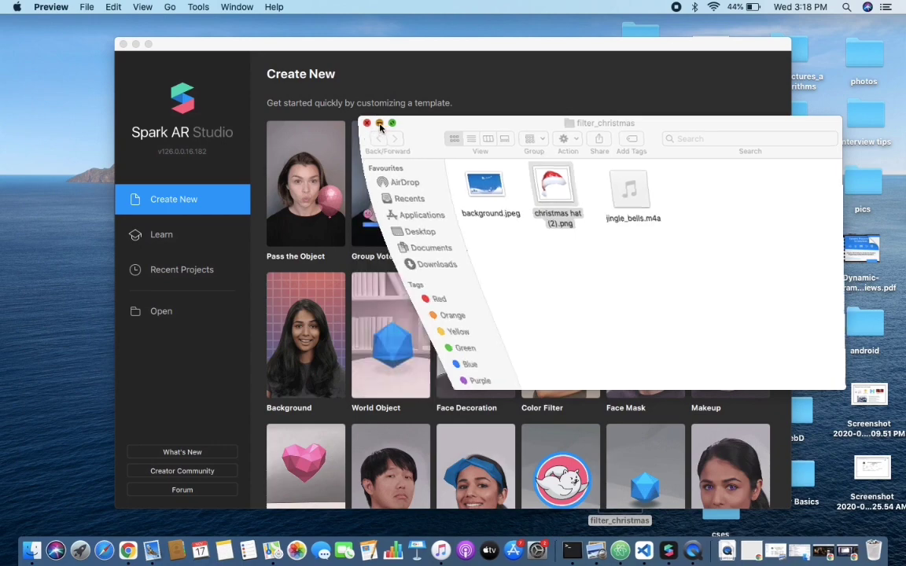
scroll(642, 333, down, 2)
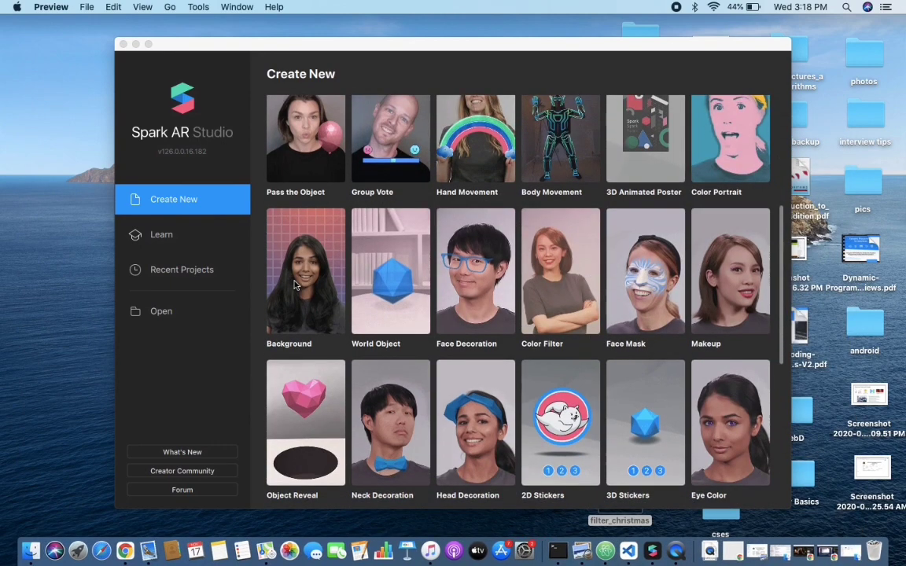
click(303, 283)
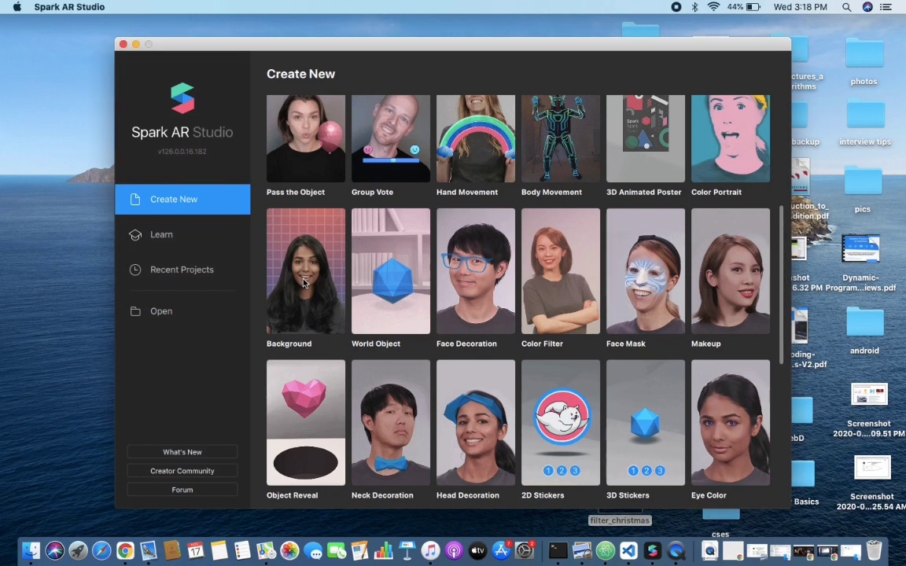
click(299, 283)
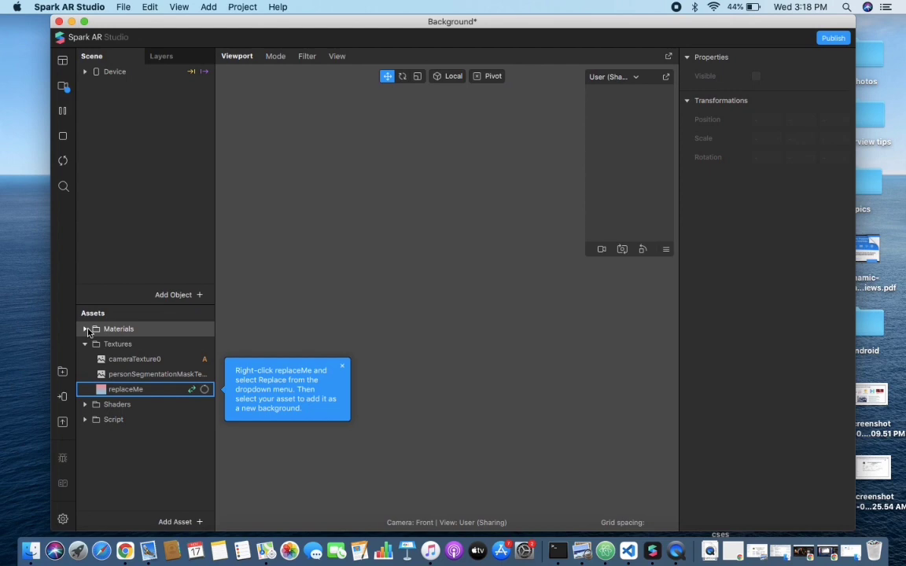
click(84, 22)
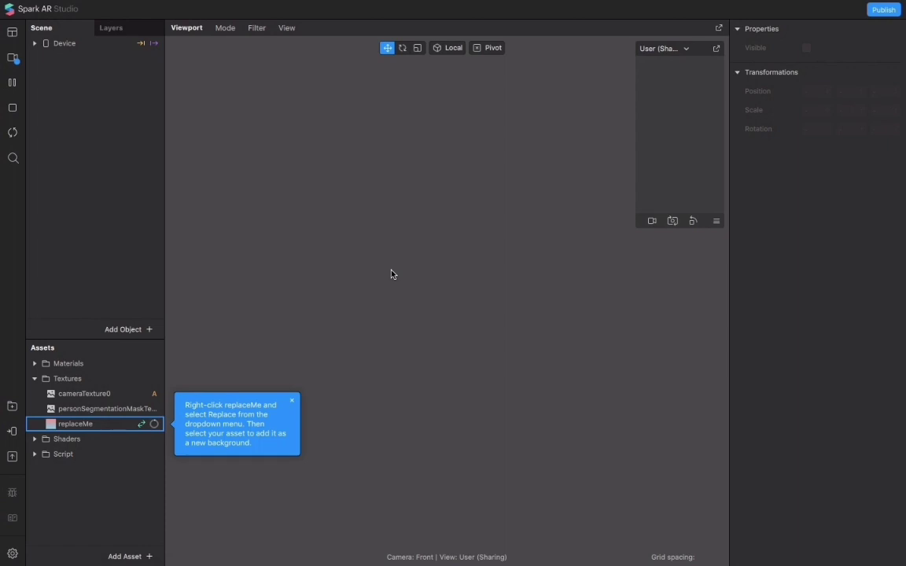
Replace the replaceMe texture with background.jpeg from Desktop > filter_christmas
right_click(152, 424)
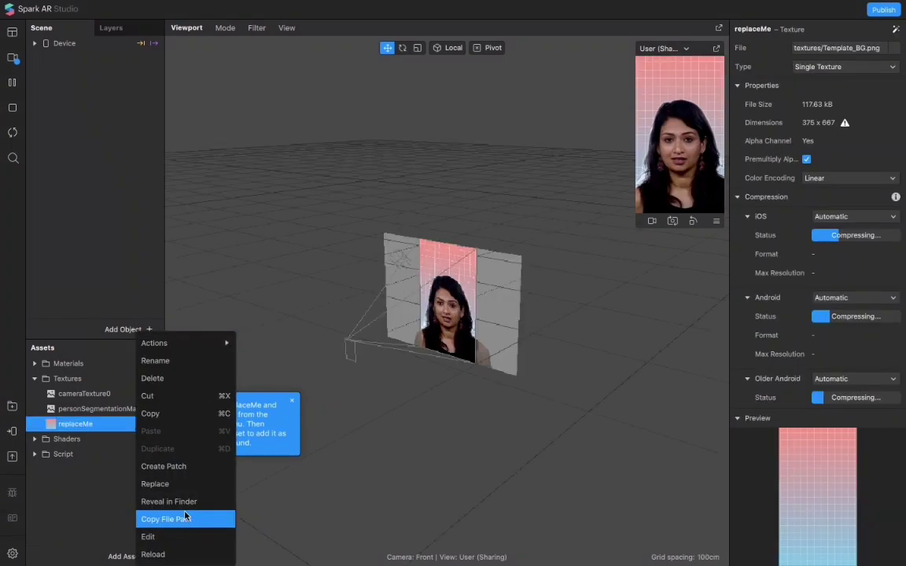
click(177, 486)
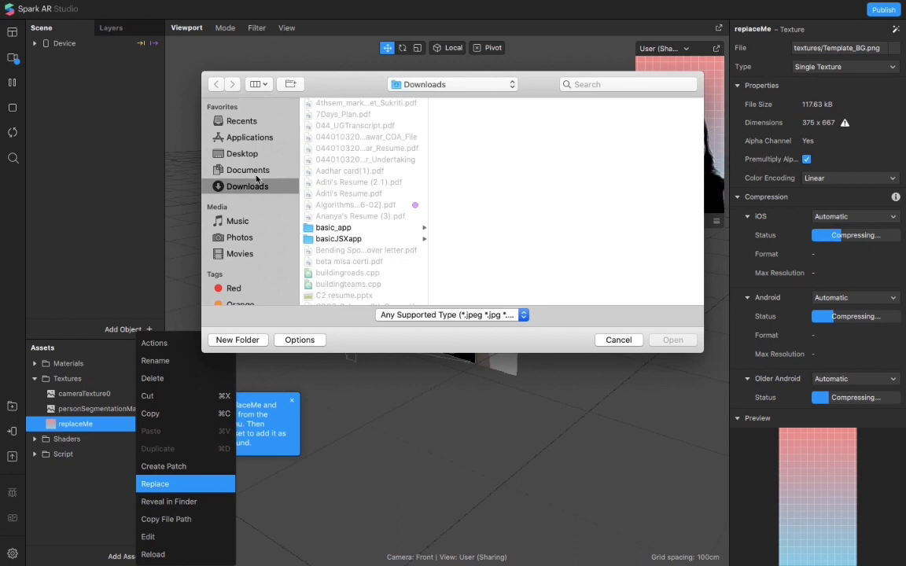
scroll(371, 248, down, 10)
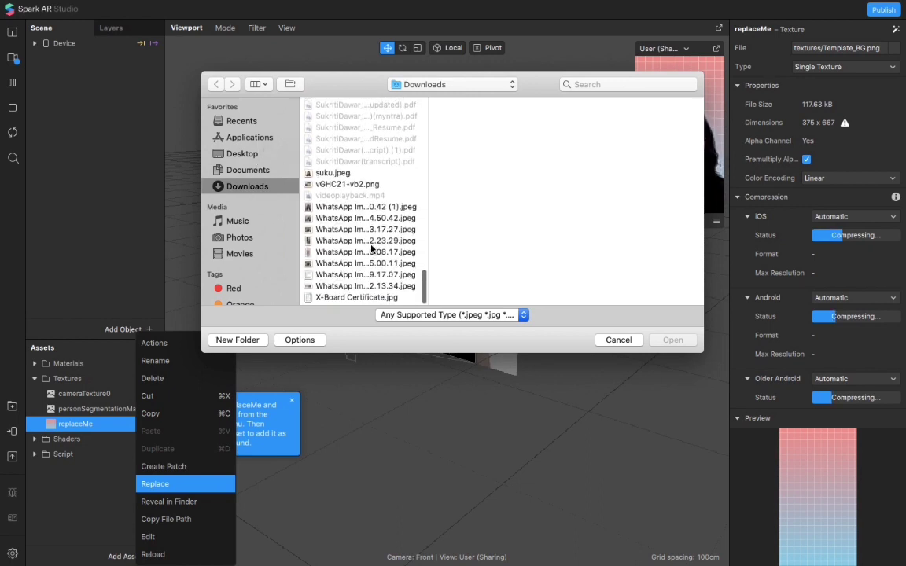
click(267, 170)
click(244, 153)
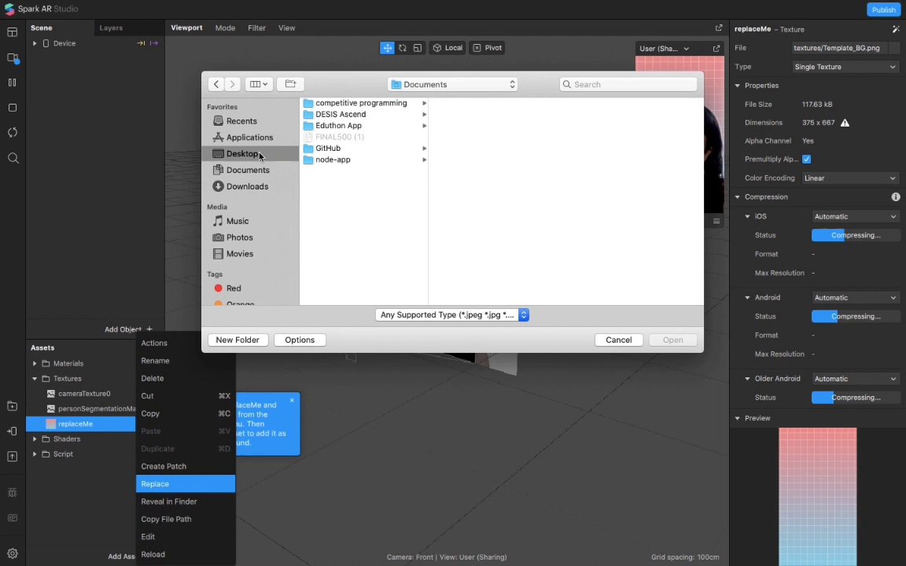
scroll(314, 208, down, 5)
scroll(330, 207, up, 3)
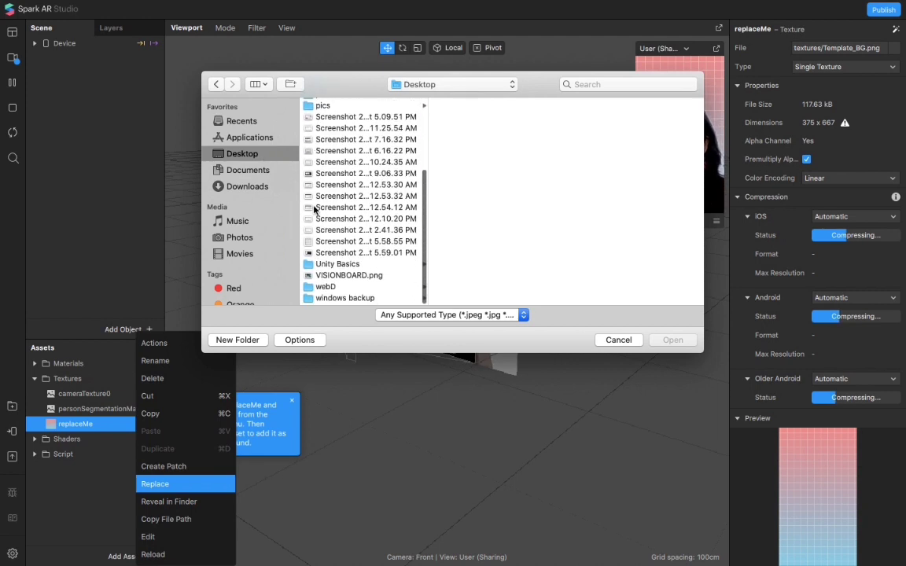
scroll(369, 236, up, 2)
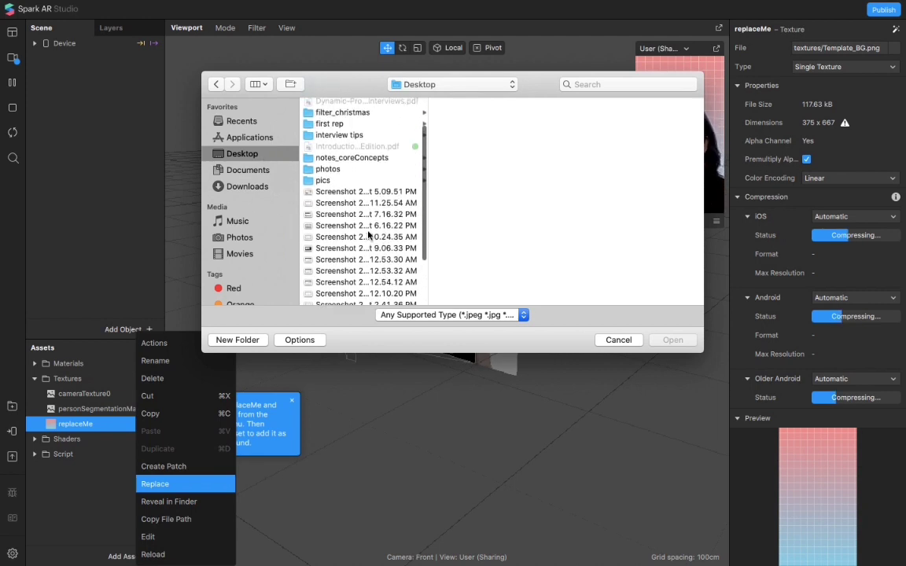
click(342, 119)
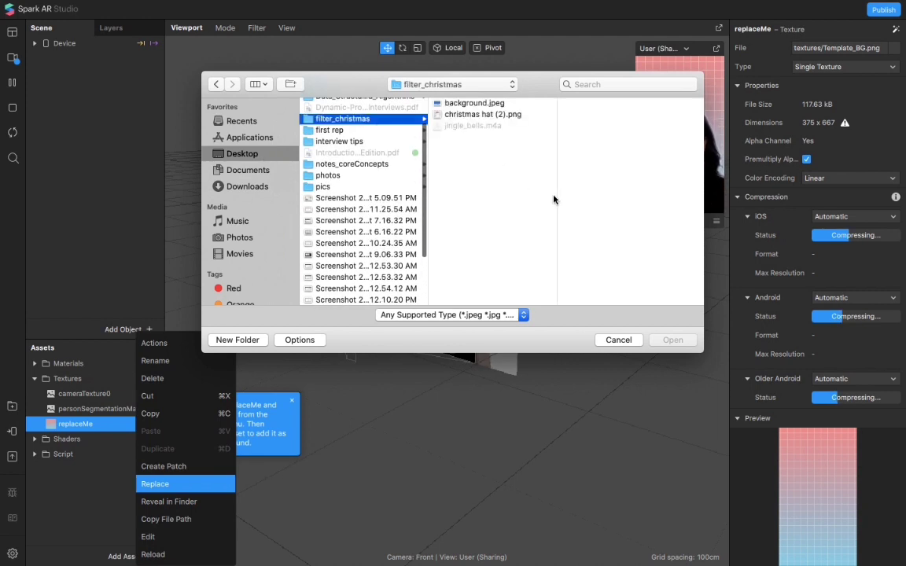
click(512, 103)
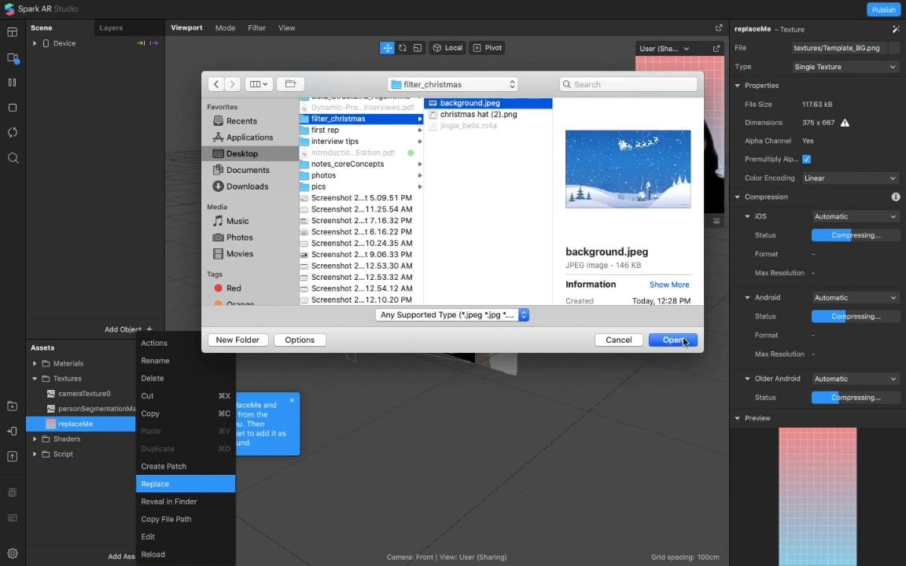
click(678, 340)
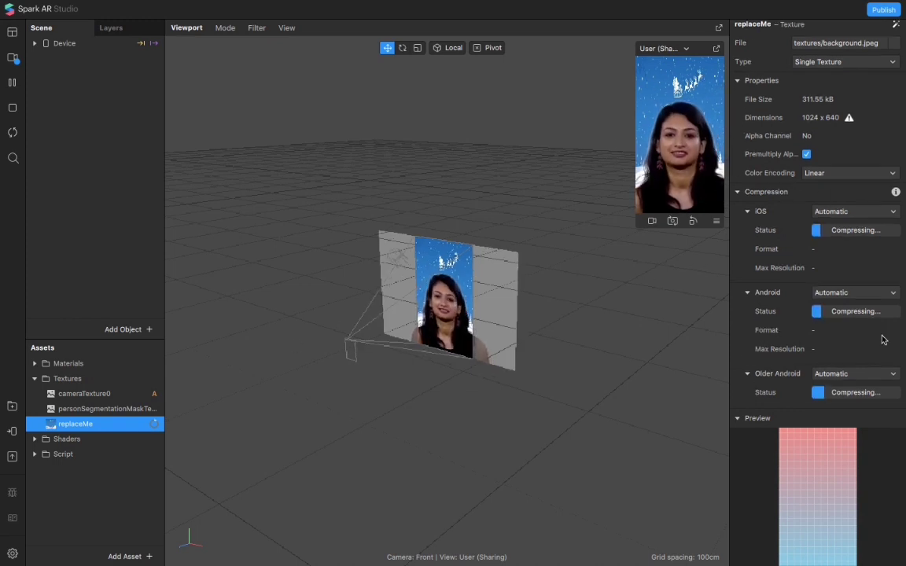
scroll(883, 339, down, 3)
scroll(882, 338, down, 5)
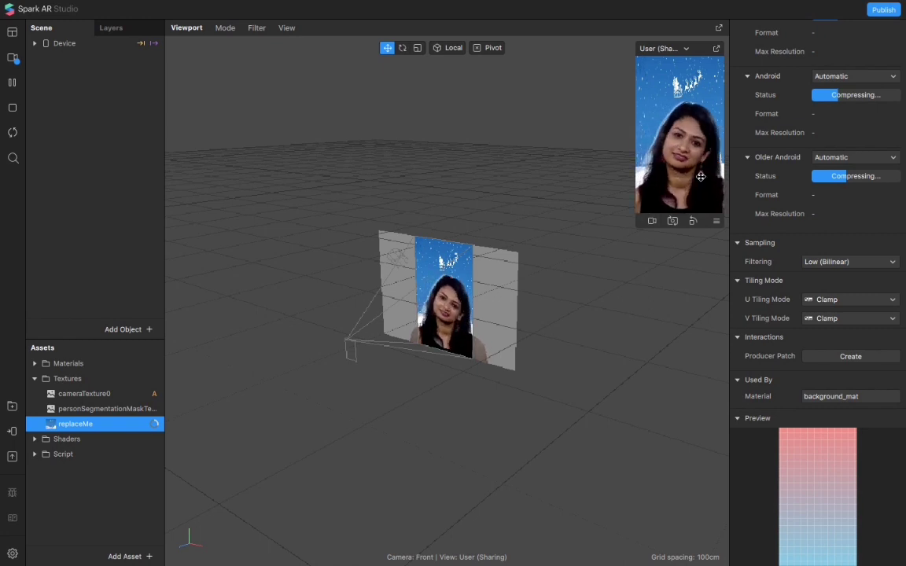
click(655, 221)
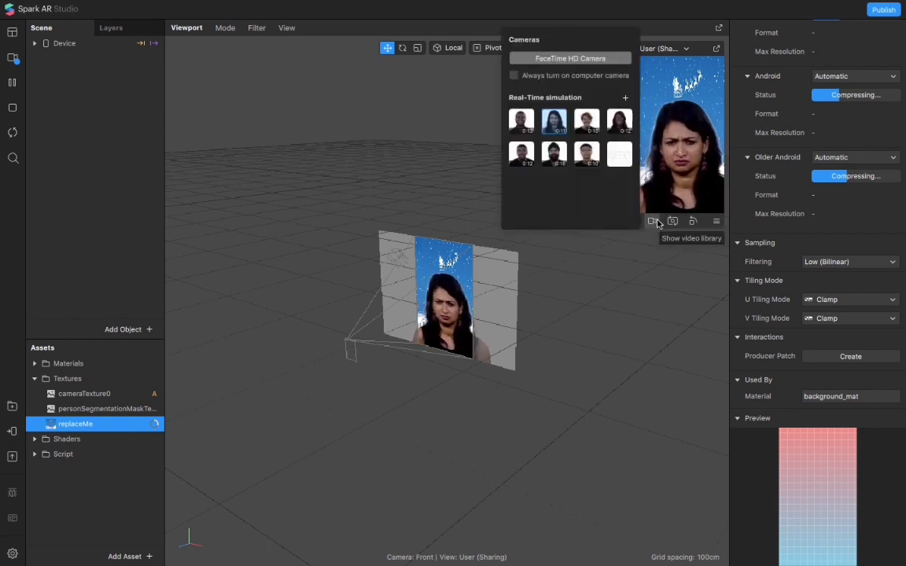
click(521, 123)
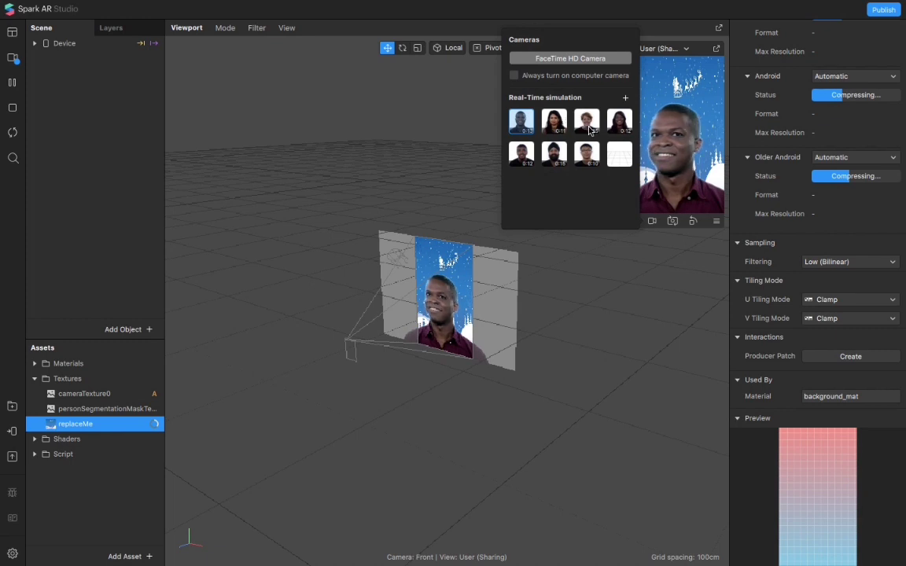
click(587, 120)
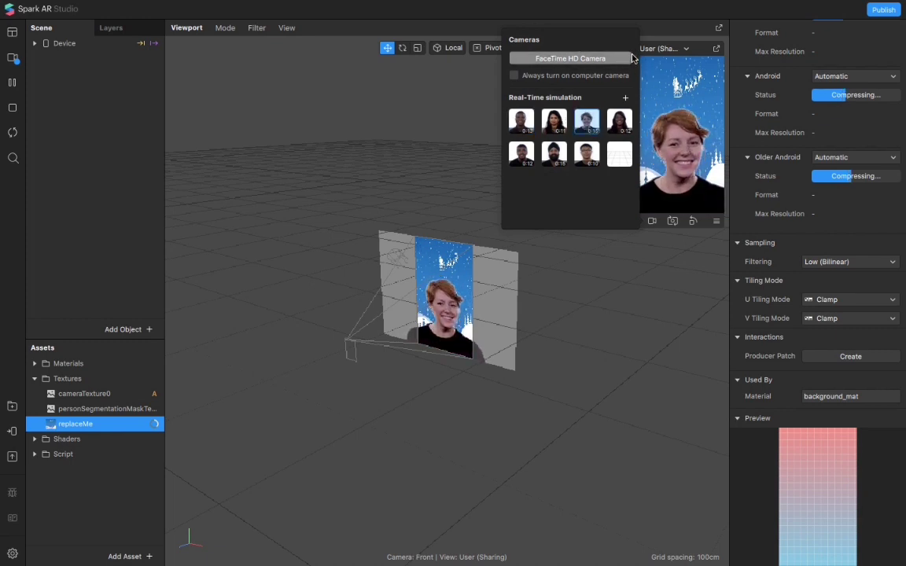
click(605, 238)
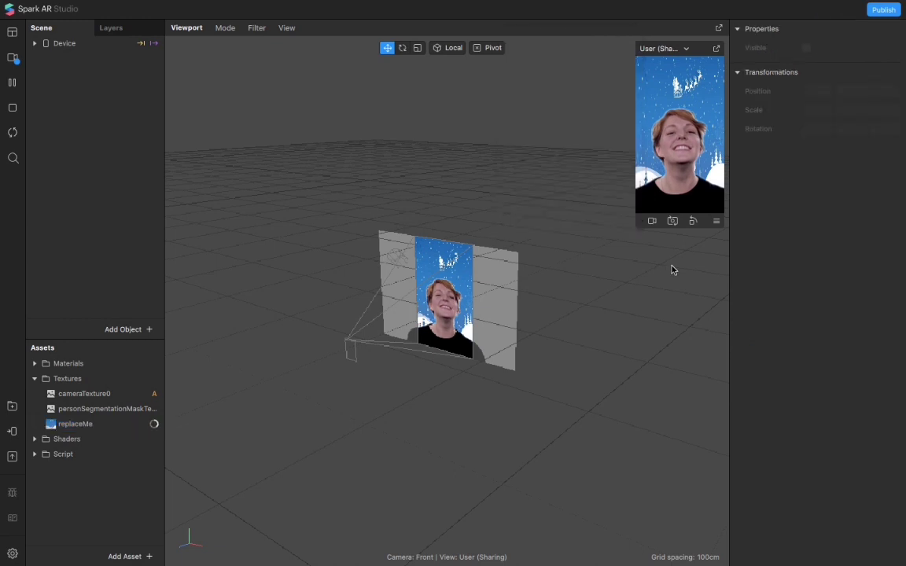
click(652, 221)
click(555, 122)
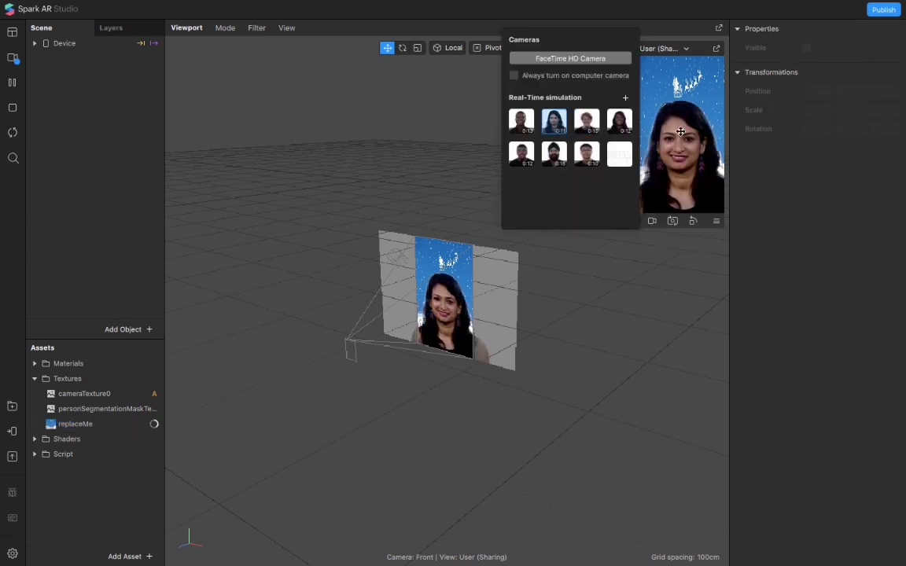
click(671, 275)
Expand the Device and Focal Distance items, then open the background_mat material
click(34, 43)
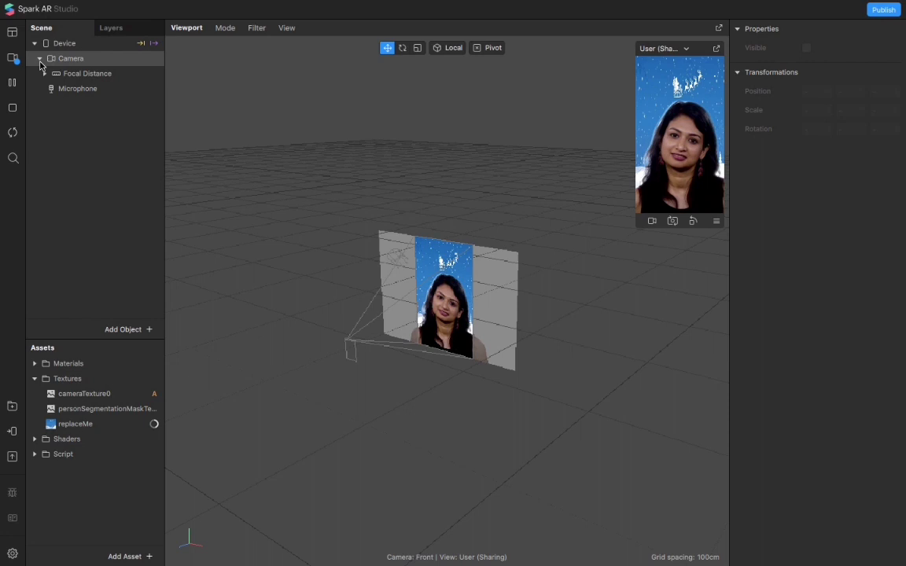
click(44, 73)
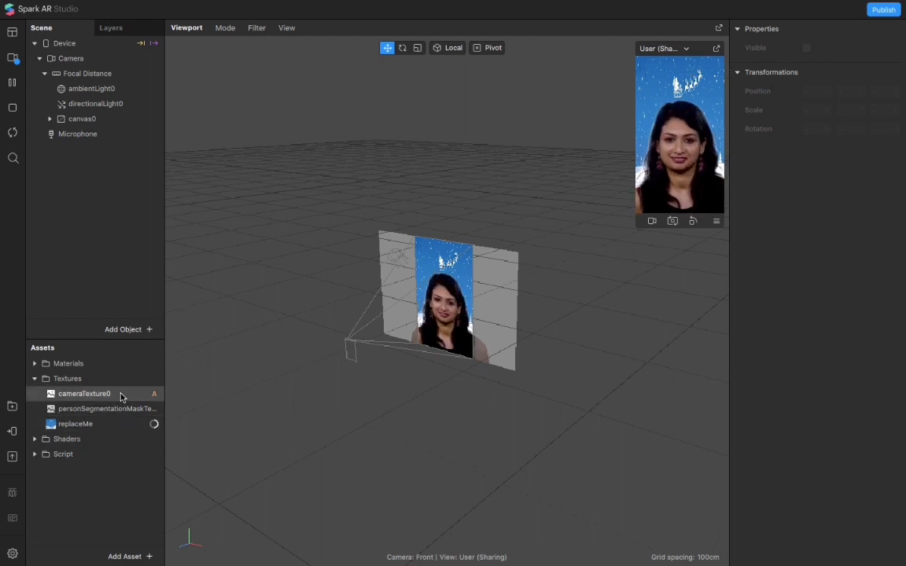
click(34, 365)
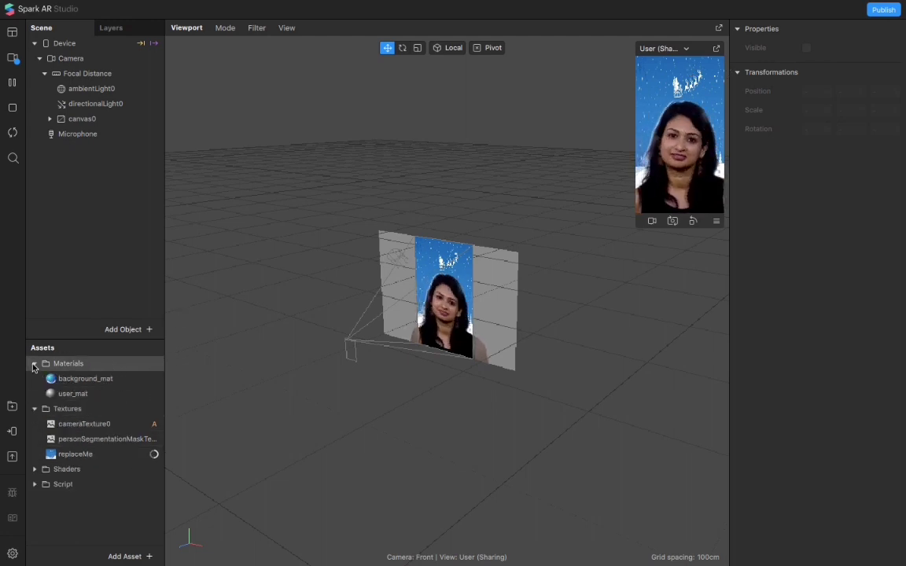
click(70, 381)
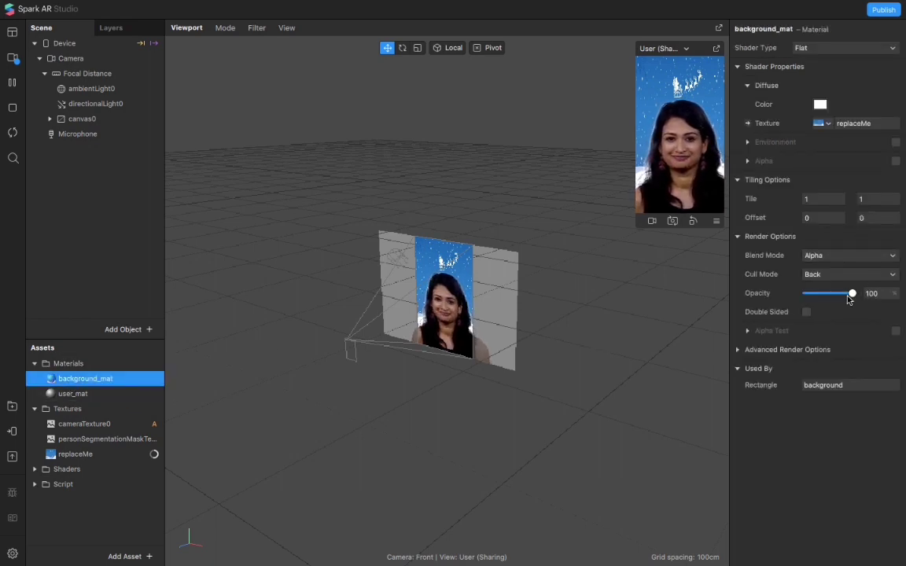
Set background_mat's Blend Mode to Alpha after briefly trying Subtract
drag(850, 297, 873, 291)
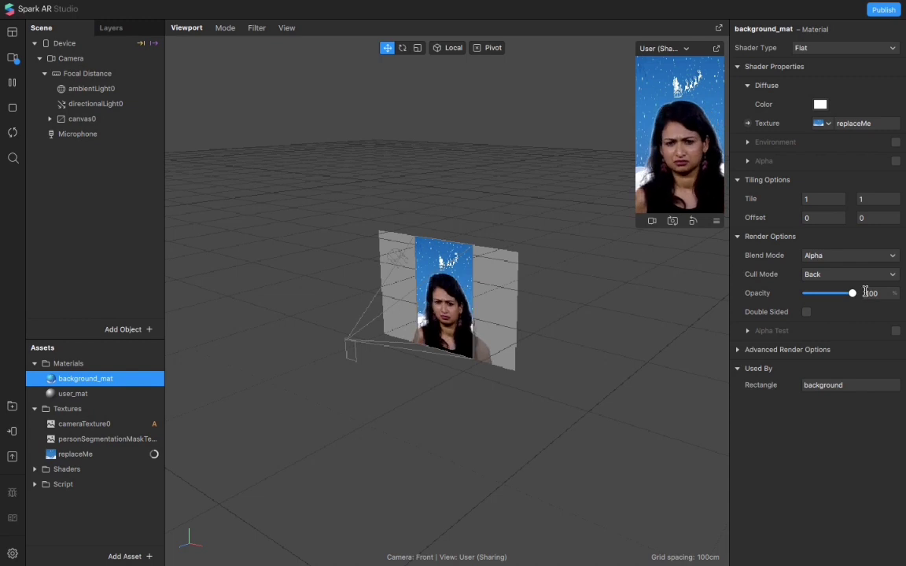
click(849, 255)
click(857, 298)
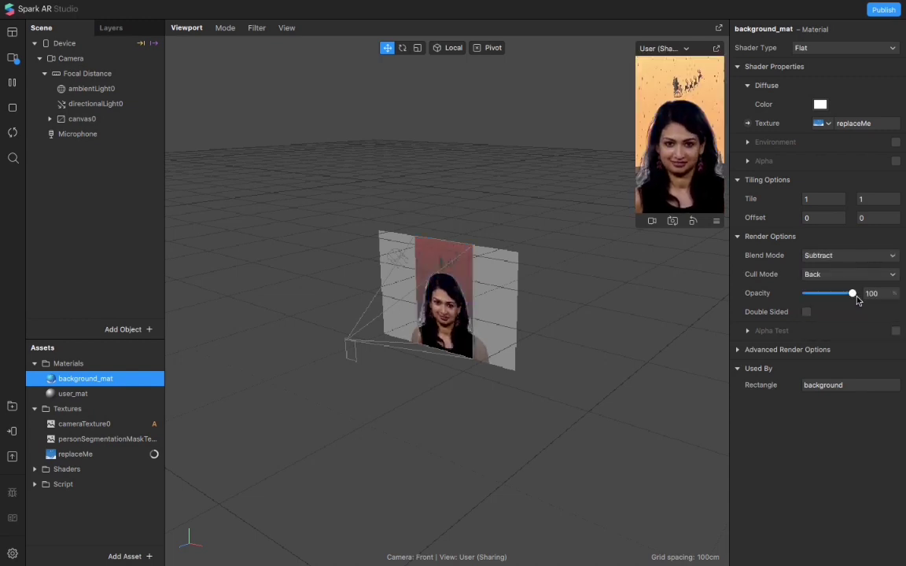
click(861, 256)
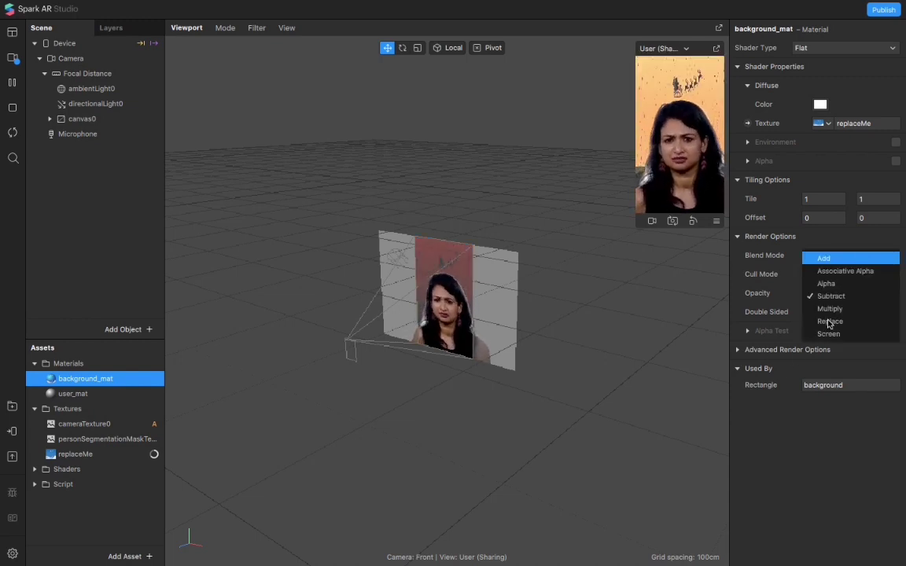
click(826, 283)
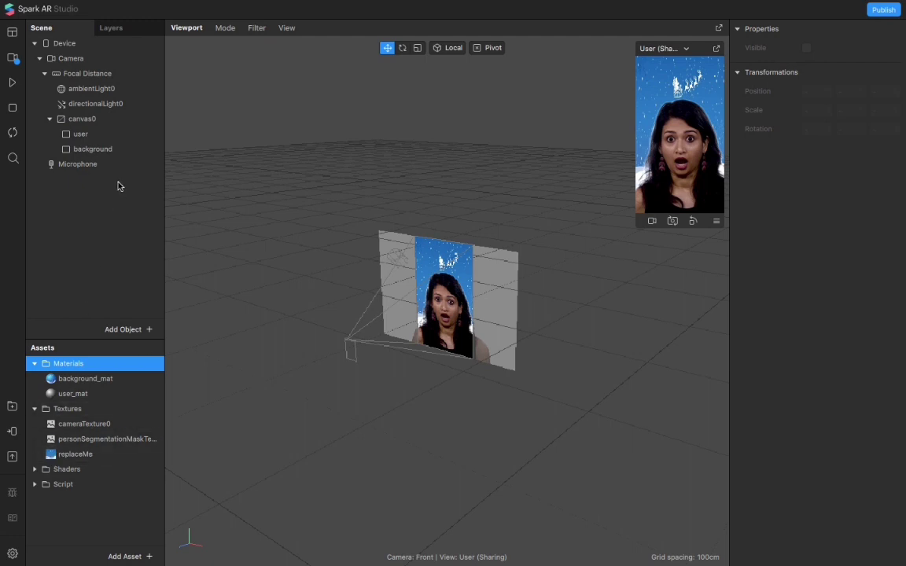
Insert a Face Tracker and attach a plane0 object under faceTracker0
click(125, 331)
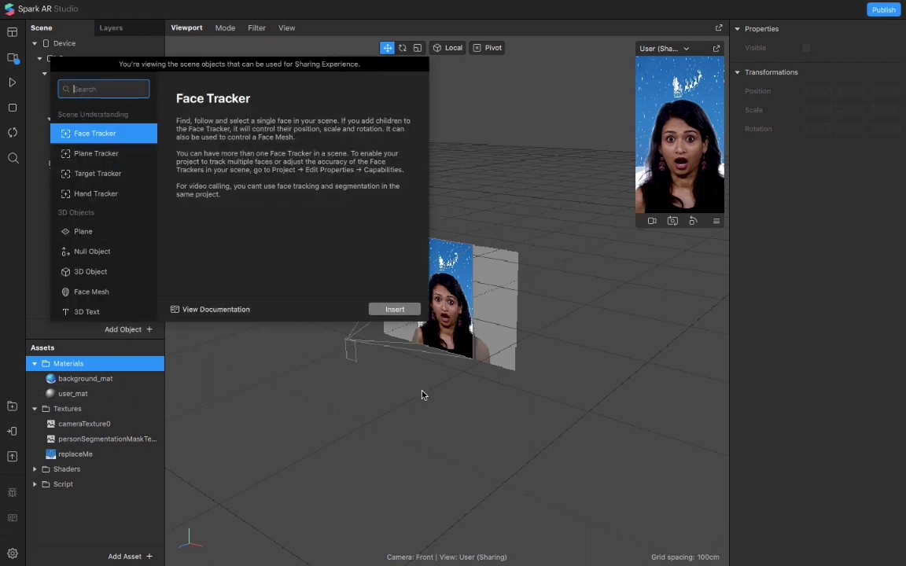
click(395, 309)
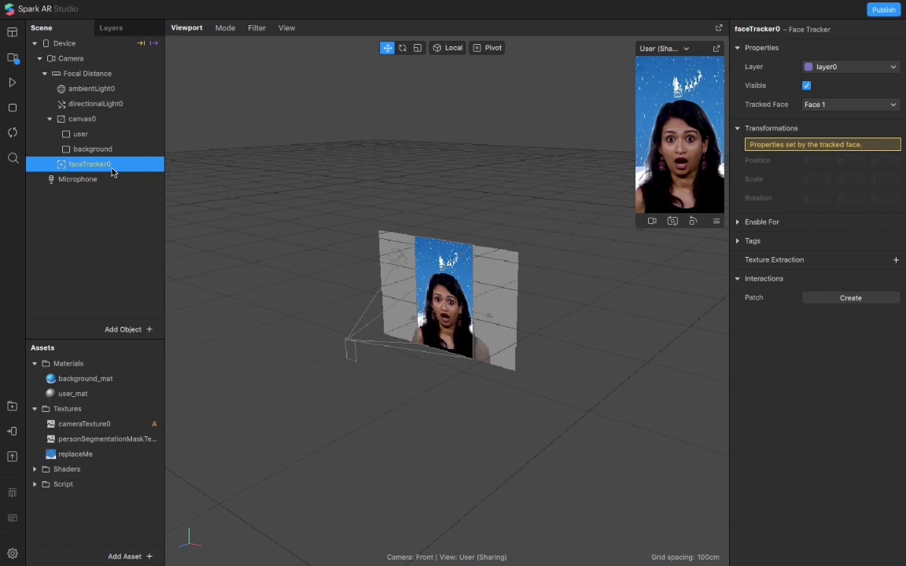
right_click(112, 172)
mouse_move(157, 180)
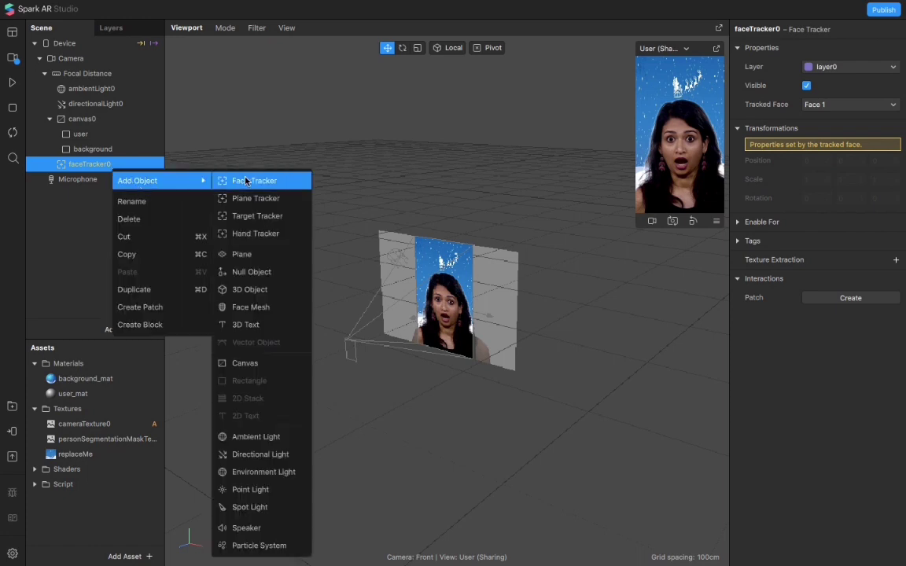
click(275, 264)
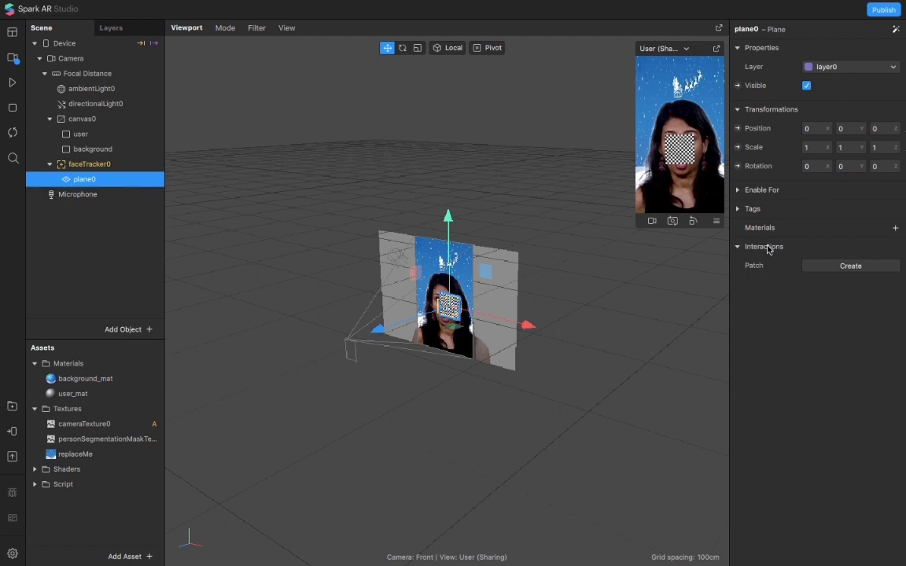
click(896, 228)
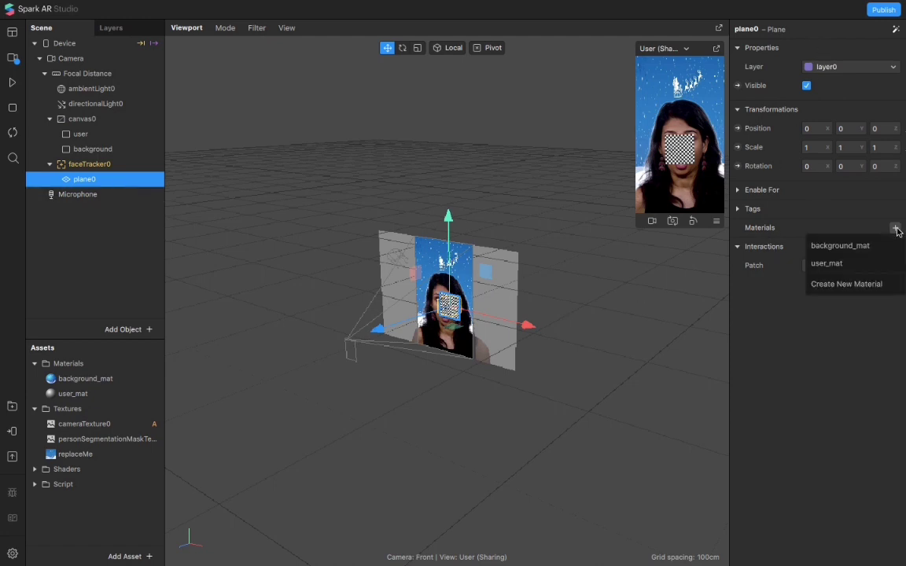
Create a new material for plane0 and rename it christmas_hat
click(879, 289)
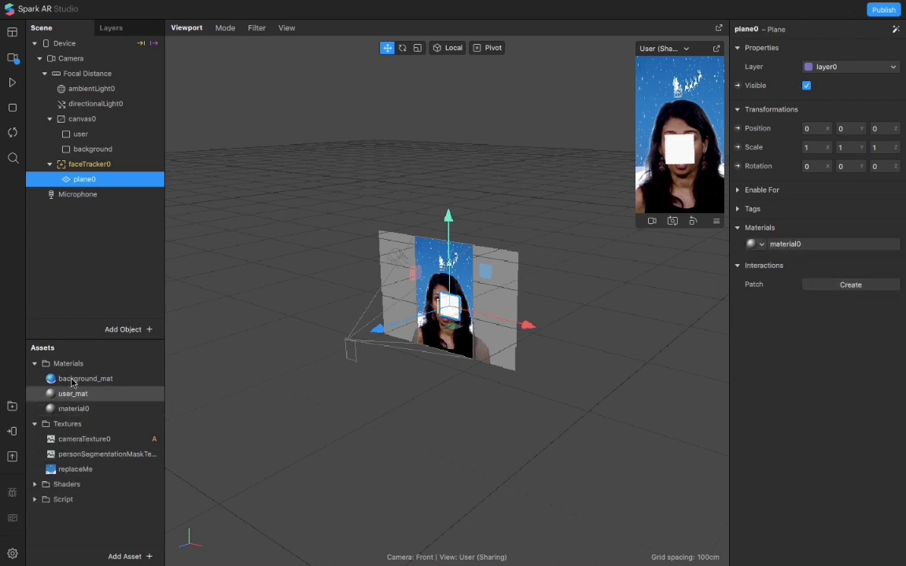
click(71, 409)
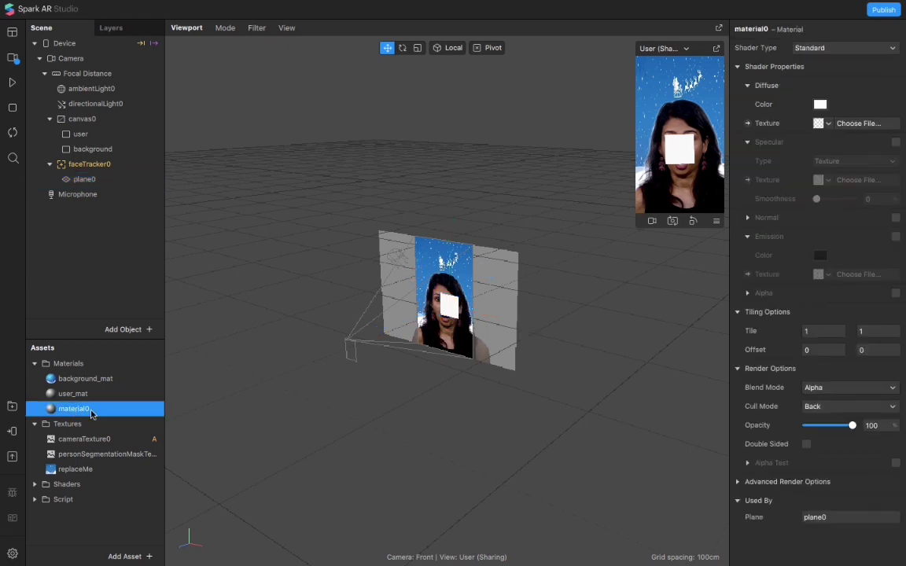
double_click(88, 409)
text(christmas_hat)
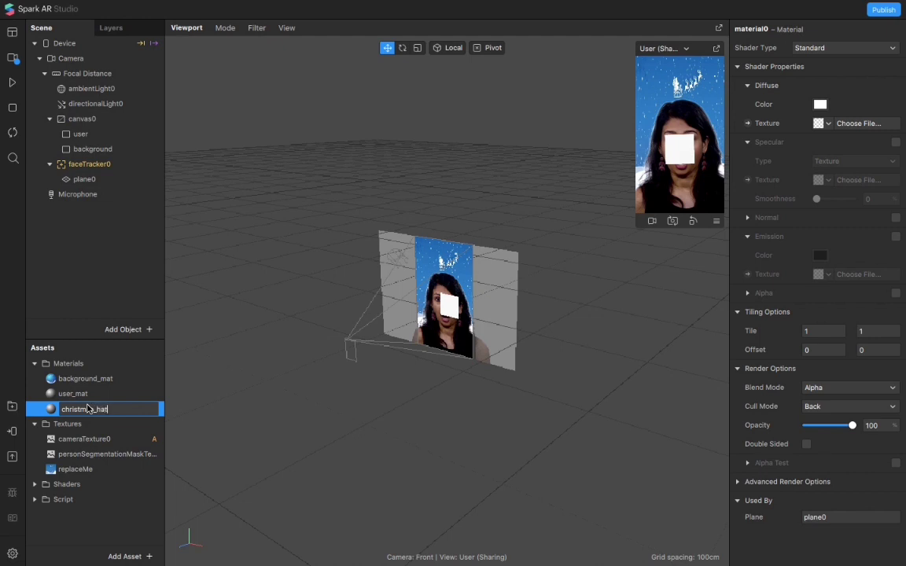
key(Return)
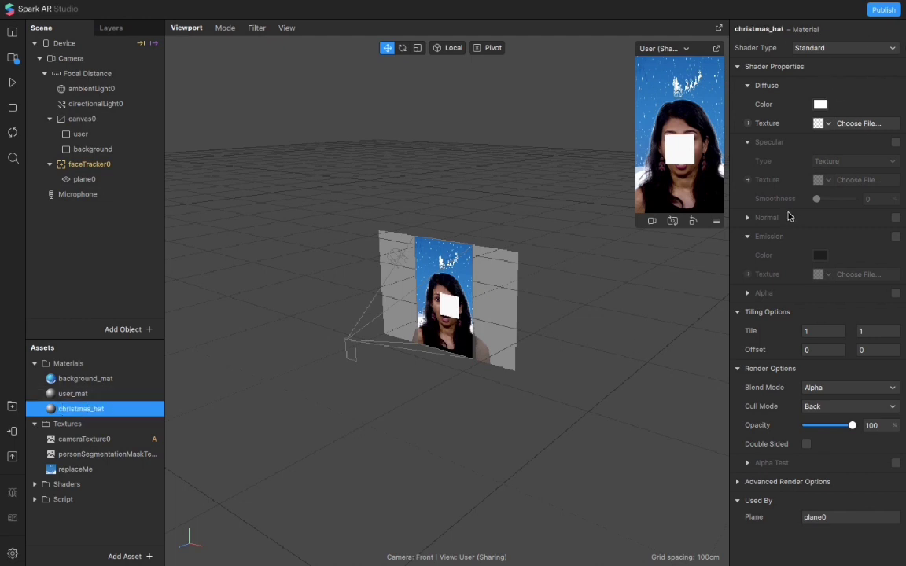
Set christmas hat (2).png as the christmas_hat material's texture
click(870, 127)
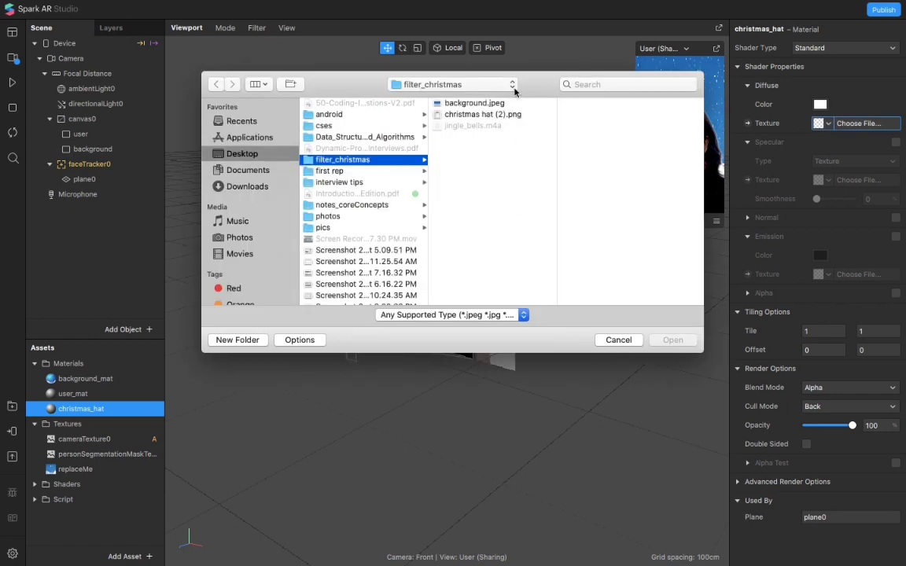
click(516, 116)
click(671, 340)
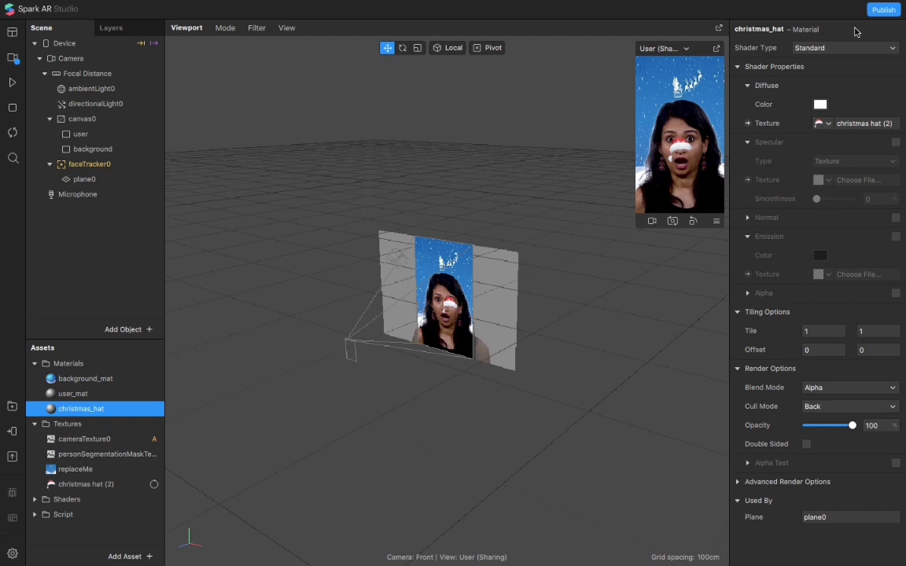
Select plane0 and move the hat plane up onto the head
click(60, 181)
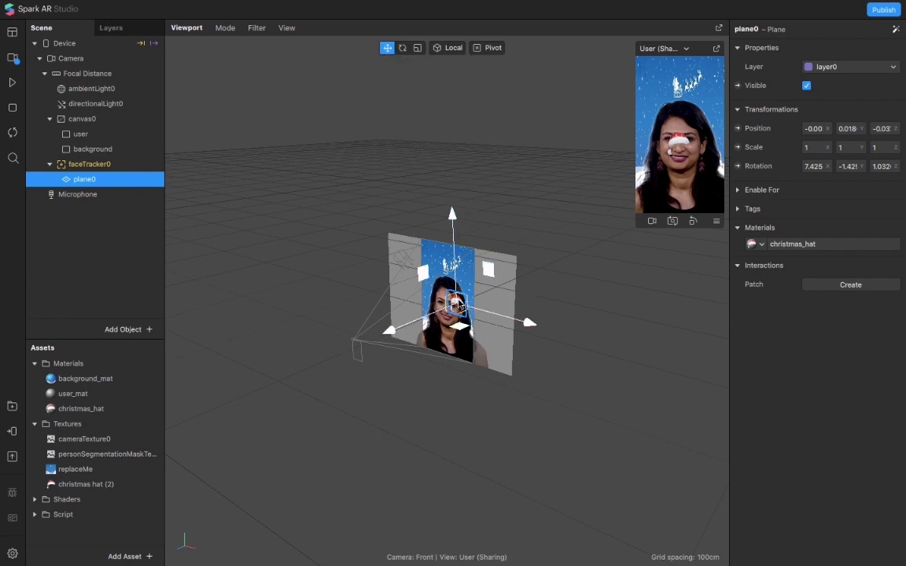
click(402, 48)
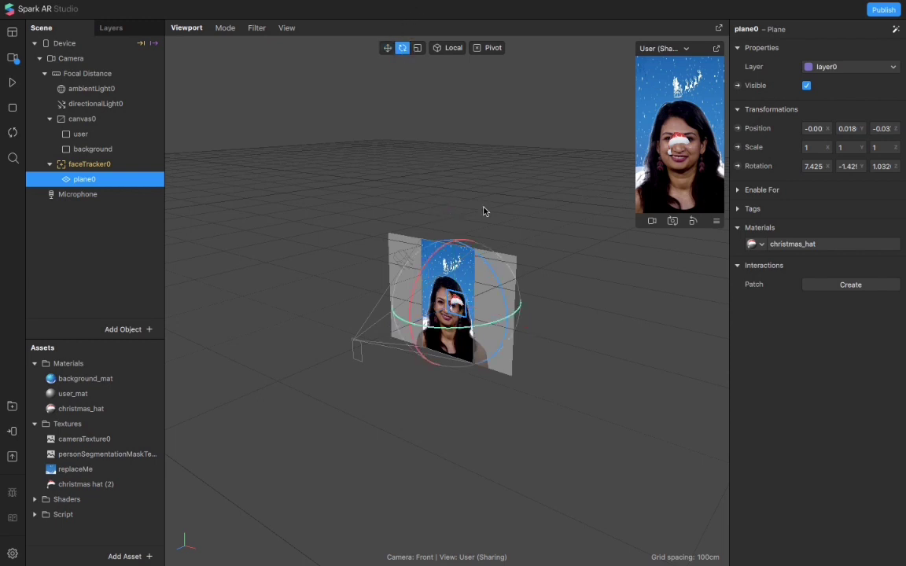
click(417, 49)
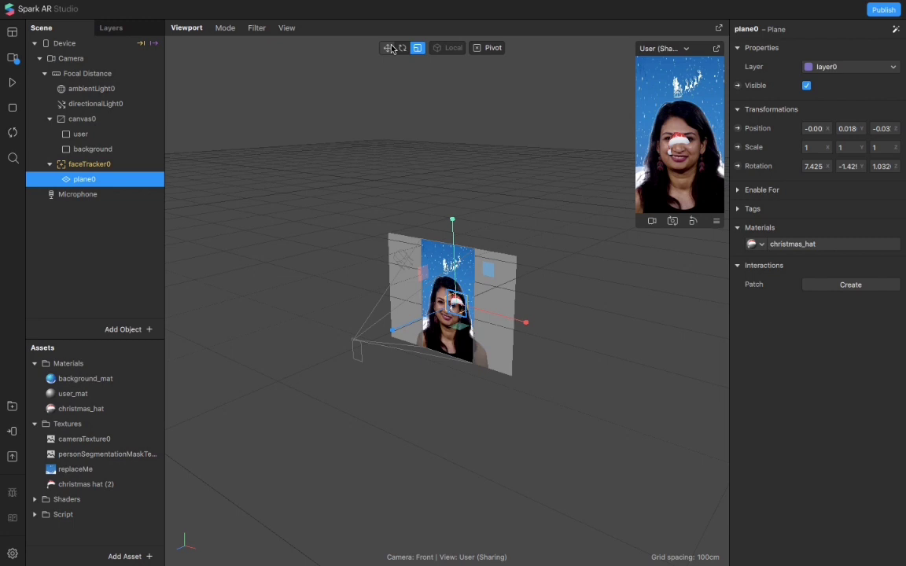
click(387, 49)
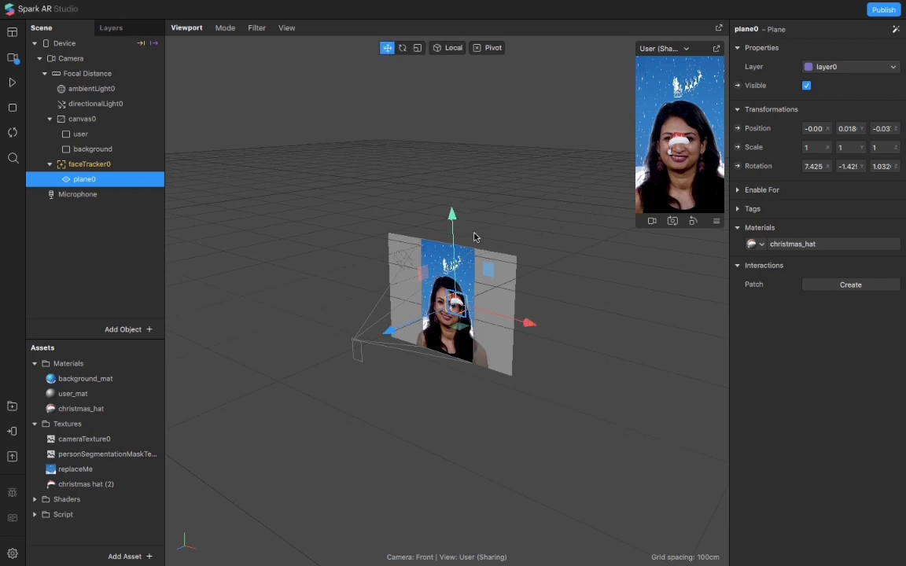
drag(454, 217, 454, 181)
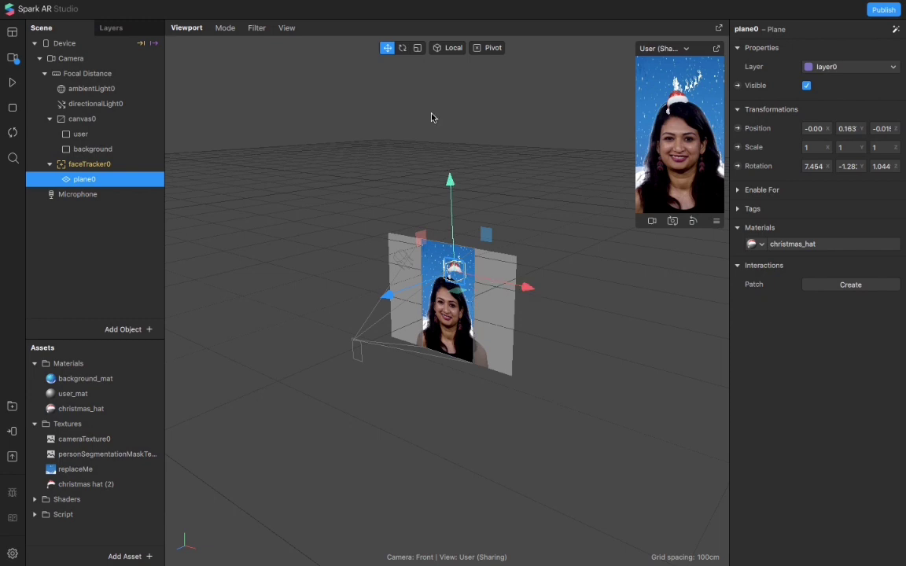
Scale the hat plane up to about 2.473 × 2.731 so it covers the head
click(418, 48)
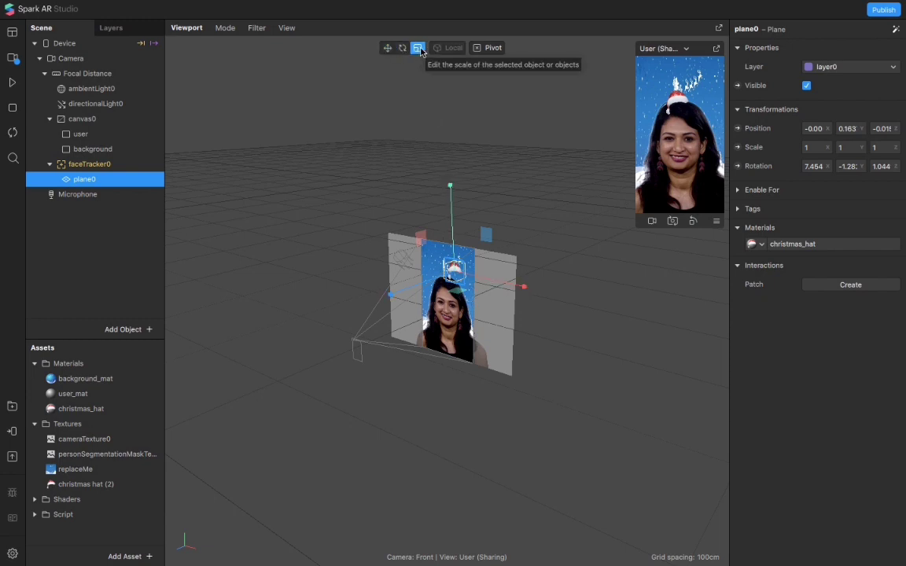
drag(486, 239, 538, 203)
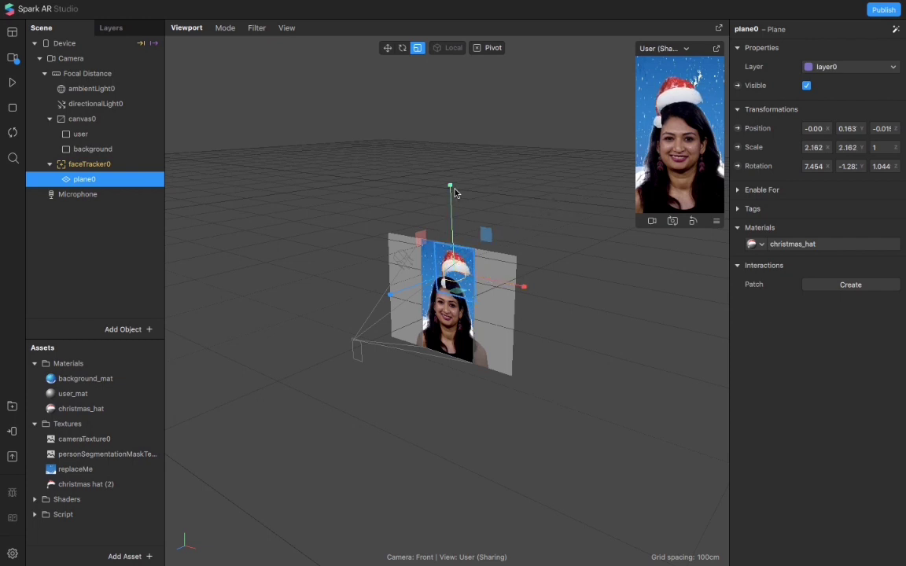
mouse_move(454, 189)
mouse_down()
mouse_move(449, 162)
mouse_move(464, 188)
mouse_up()
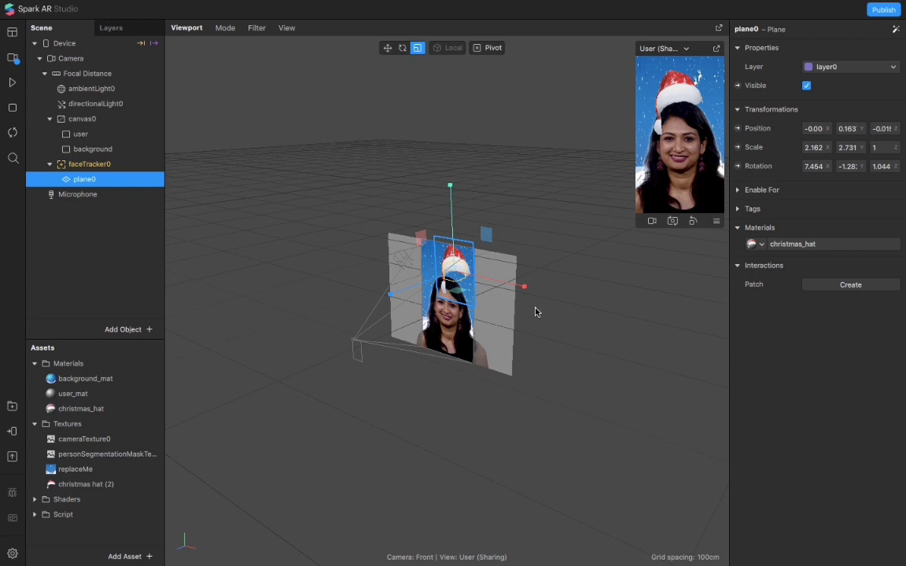
drag(524, 286, 528, 288)
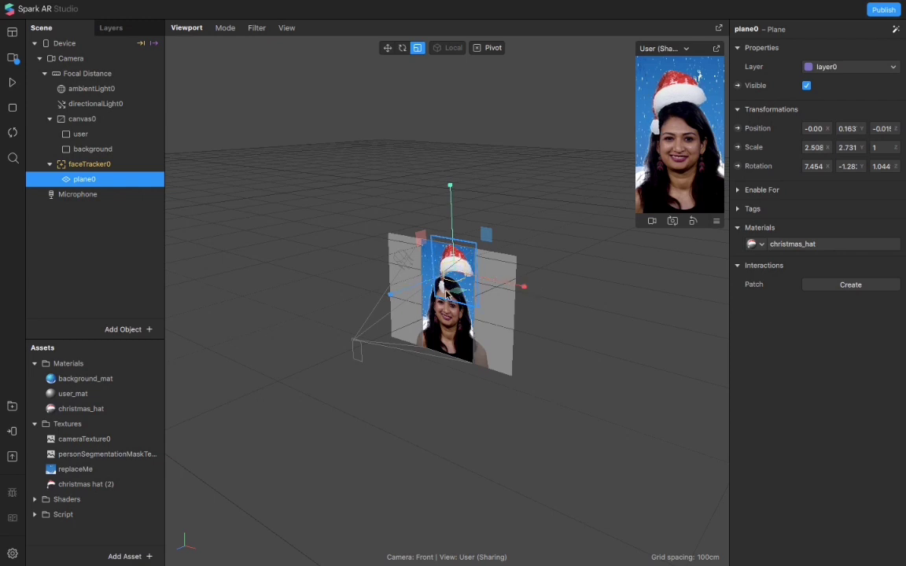
drag(446, 294, 461, 296)
drag(387, 296, 347, 271)
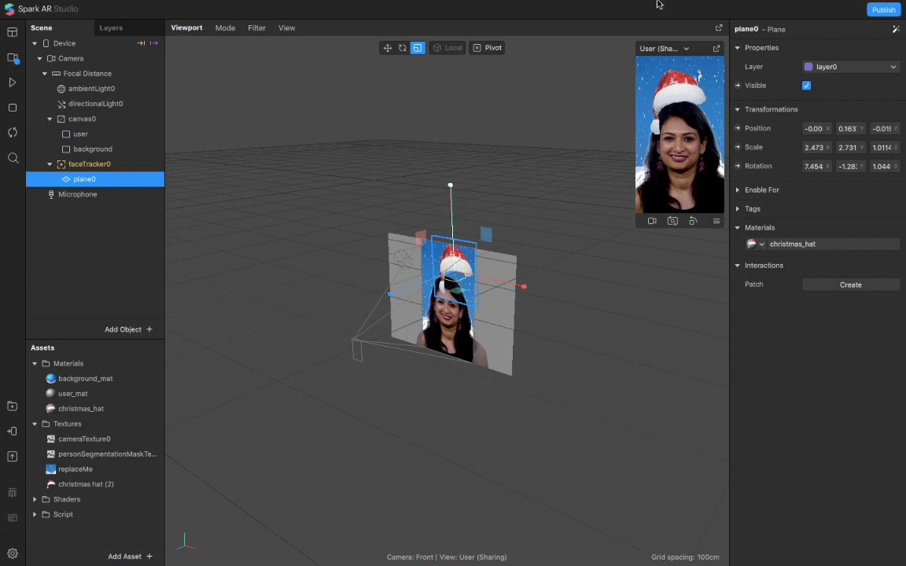
Rotate the hat plane to tilt the Santa hat, then deselect it to check the fit
click(402, 49)
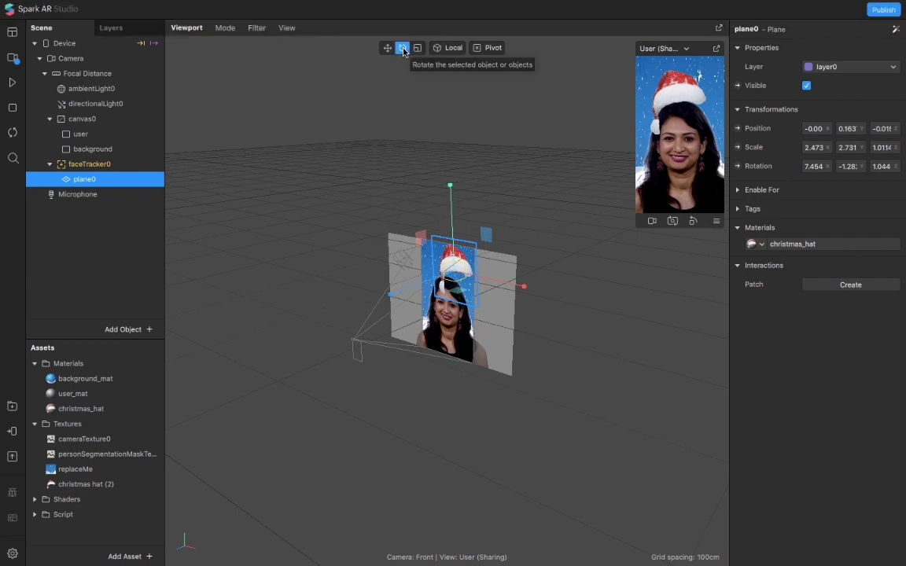
drag(517, 279, 510, 299)
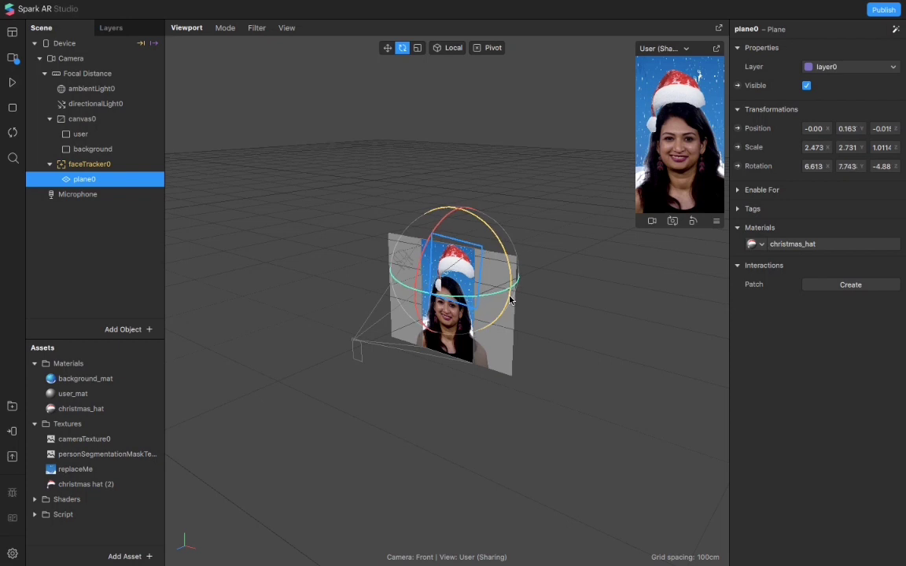
click(387, 48)
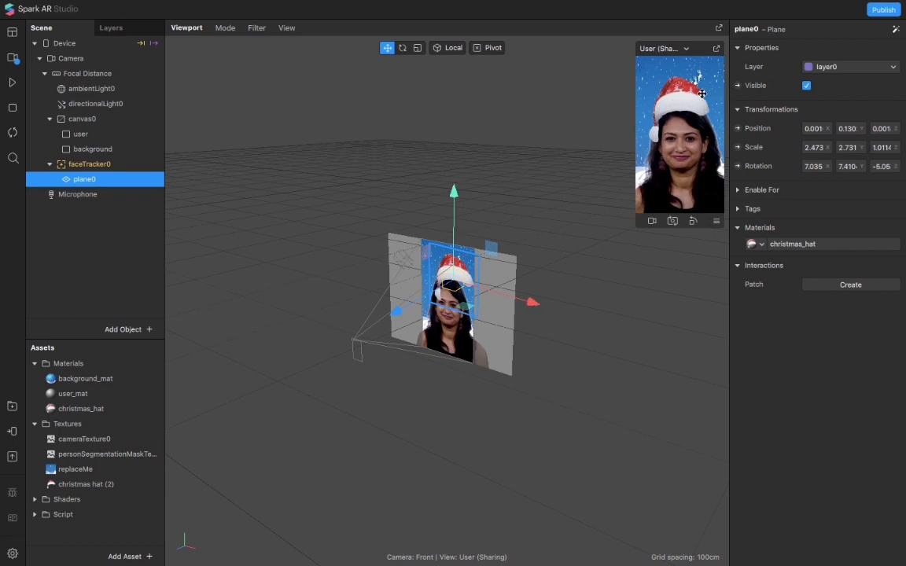
click(329, 186)
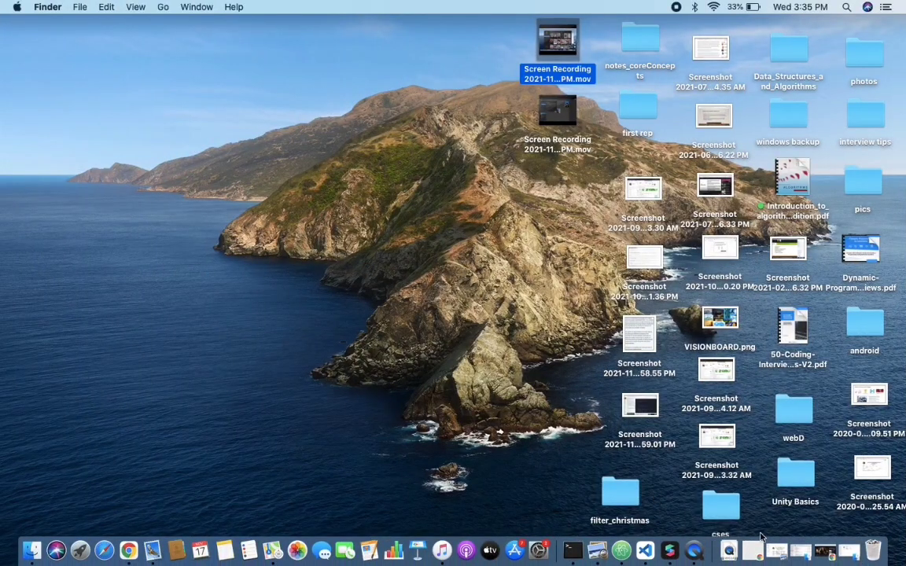
Open the desktop filter_christmas folder and select jingle_bells.m4a
double_click(618, 494)
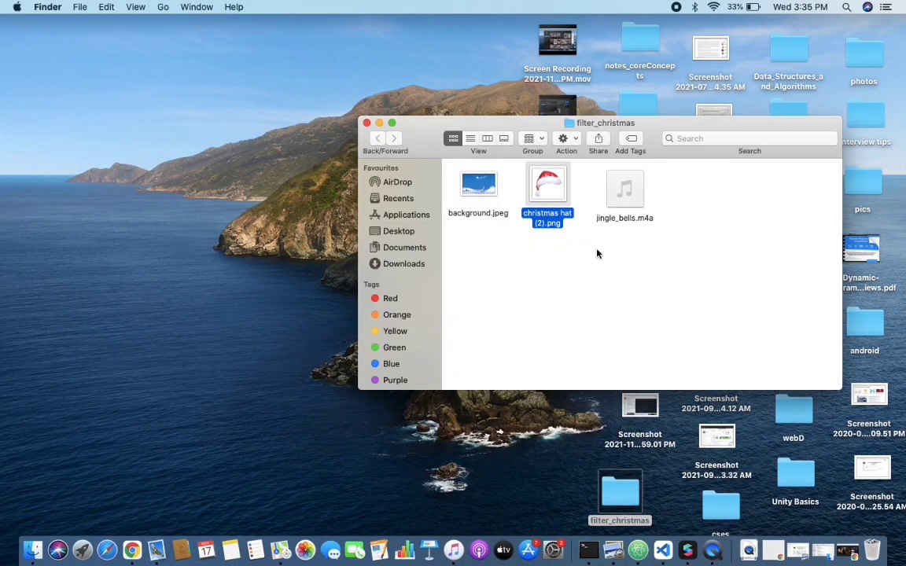
click(625, 191)
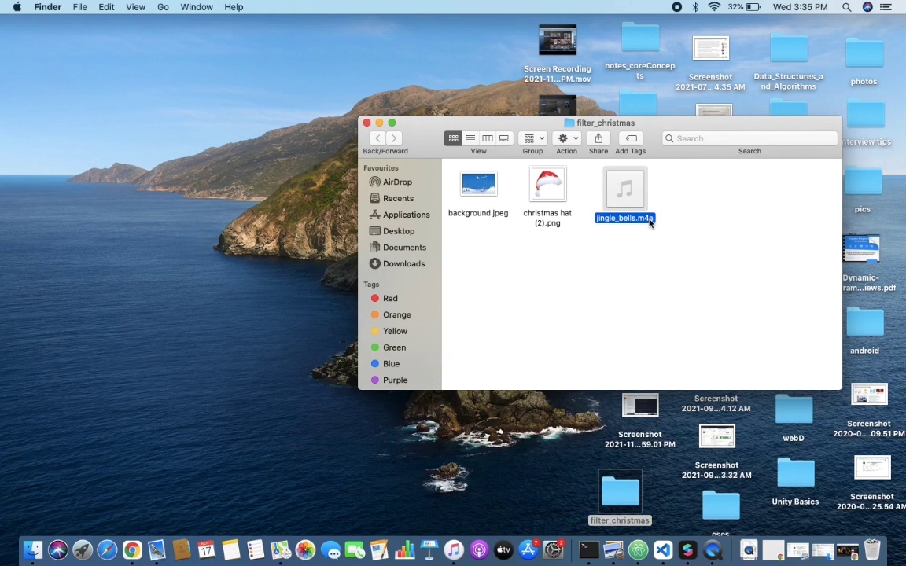
mouse_move(616, 196)
Add an audio playback controller and import jingle_bells.m4a as its audio
key(ctrl+Right)
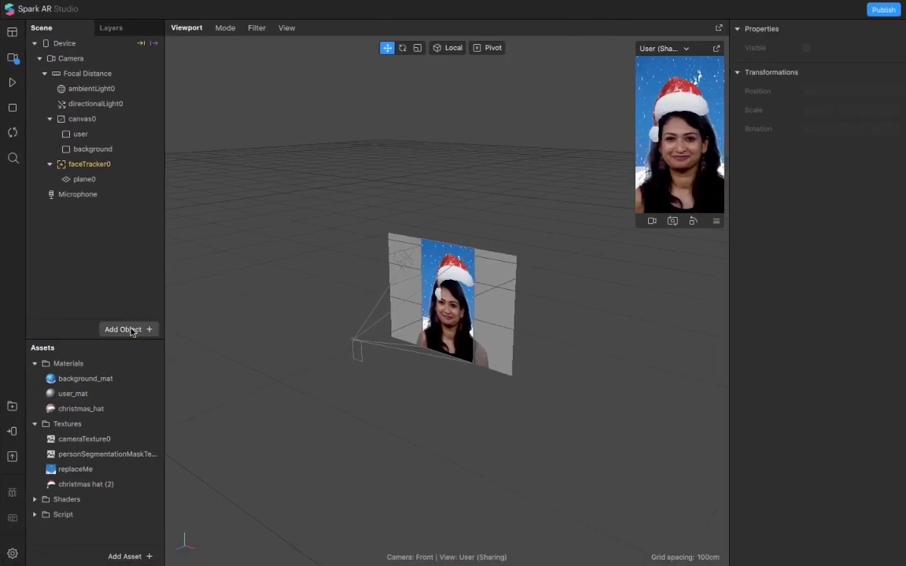
click(138, 557)
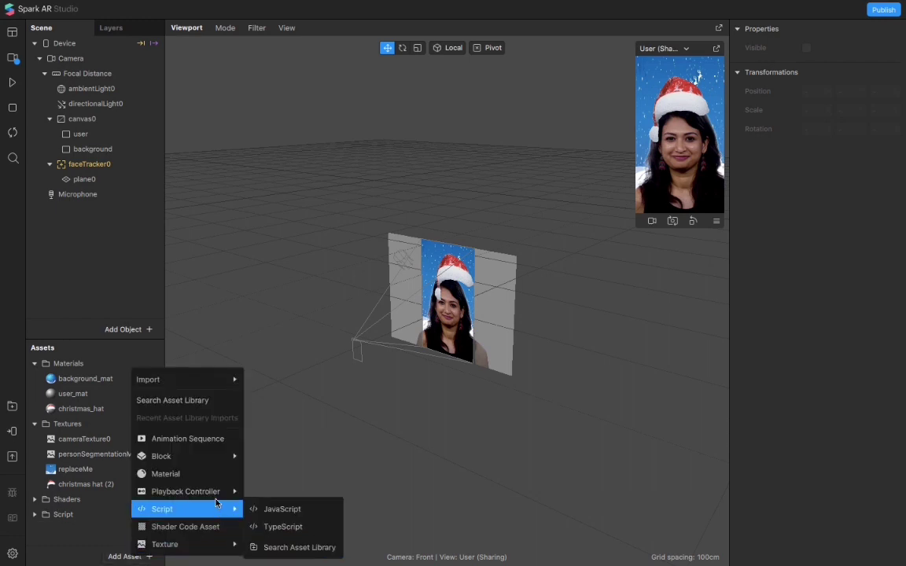
mouse_move(186, 491)
click(268, 491)
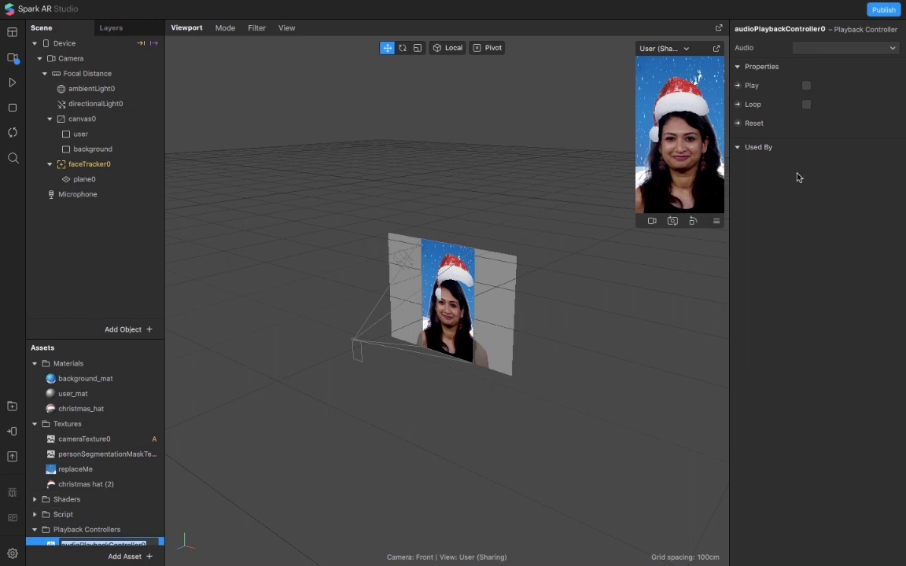
click(885, 48)
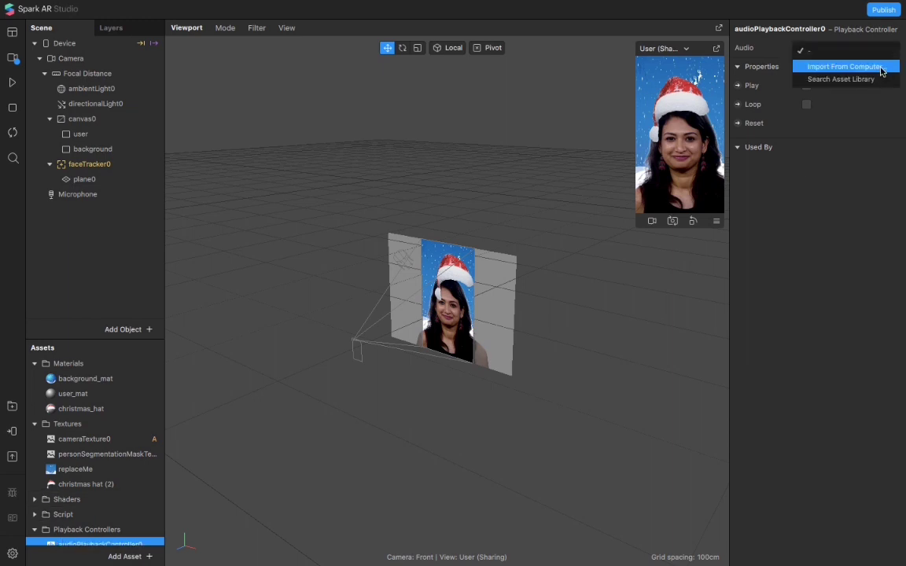
click(879, 68)
click(363, 127)
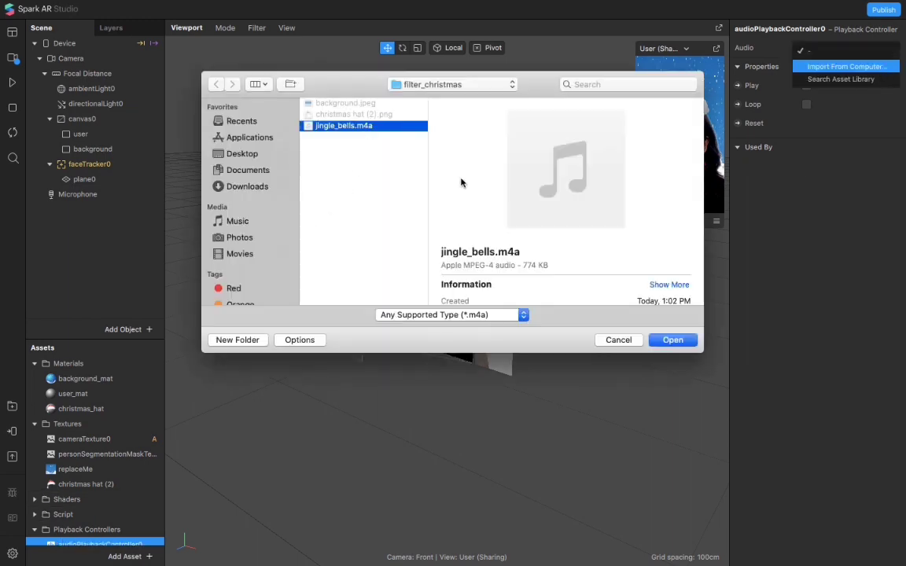
click(674, 339)
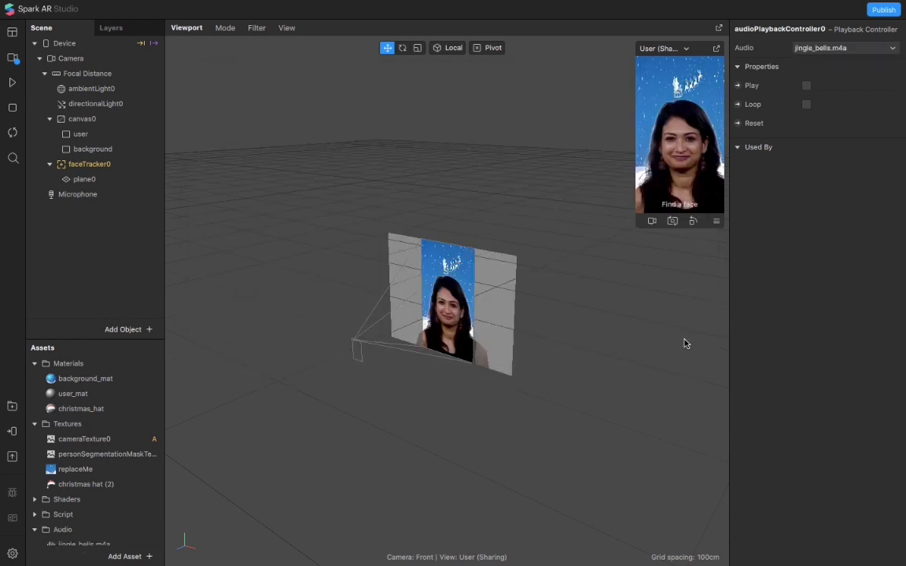
Add a speaker to the scene fed by audioPlaybackController0
right_click(84, 235)
mouse_move(157, 241)
click(215, 540)
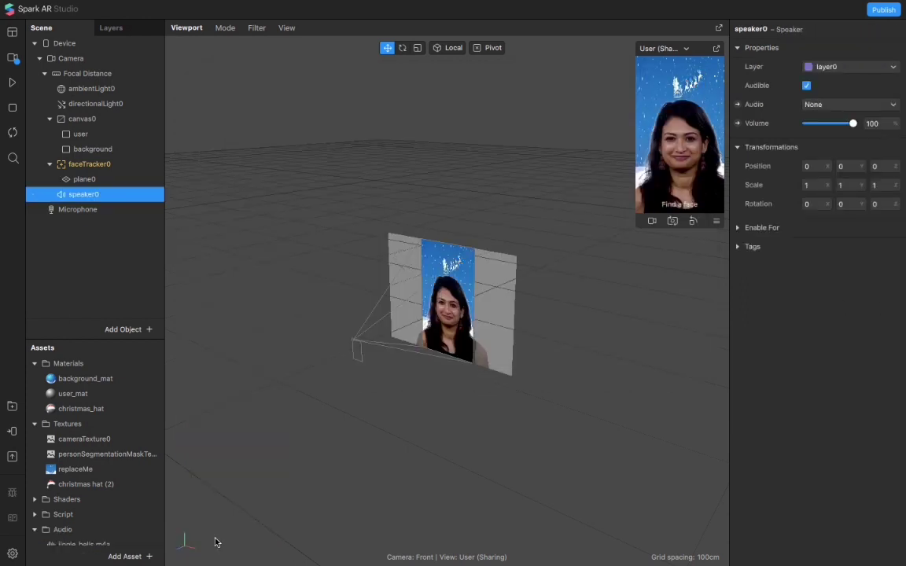
click(823, 104)
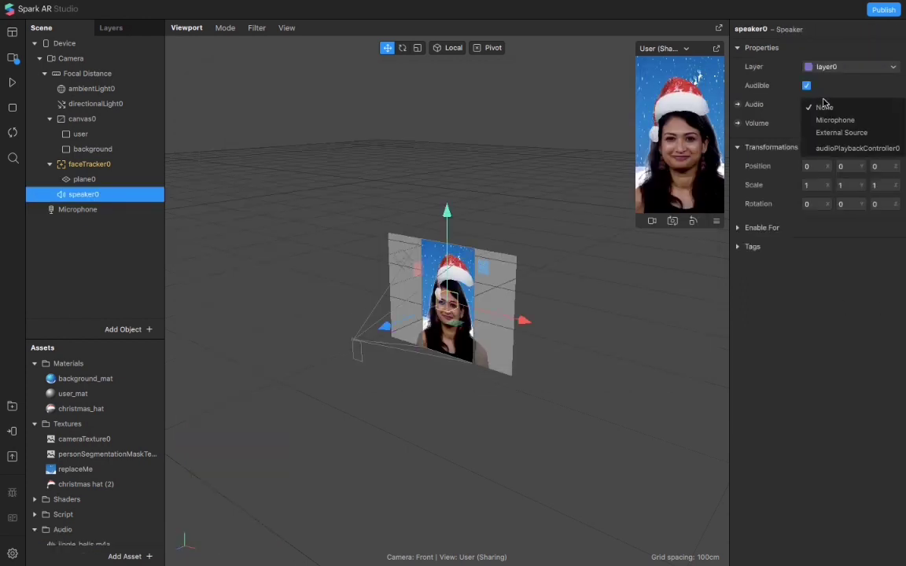
click(826, 148)
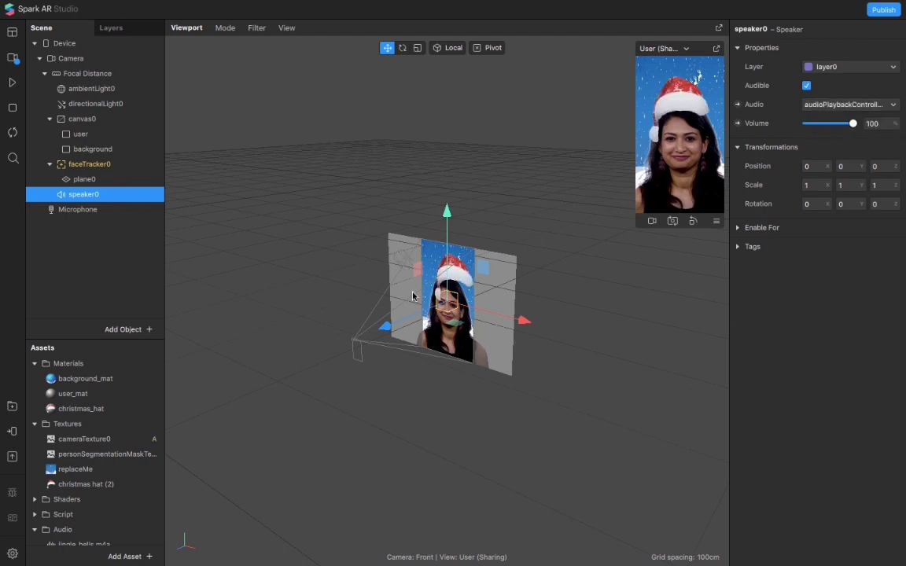
Turn on Play for audioPlaybackController0 so the jingle bells audio plays
scroll(89, 511, down, 2)
double_click(89, 538)
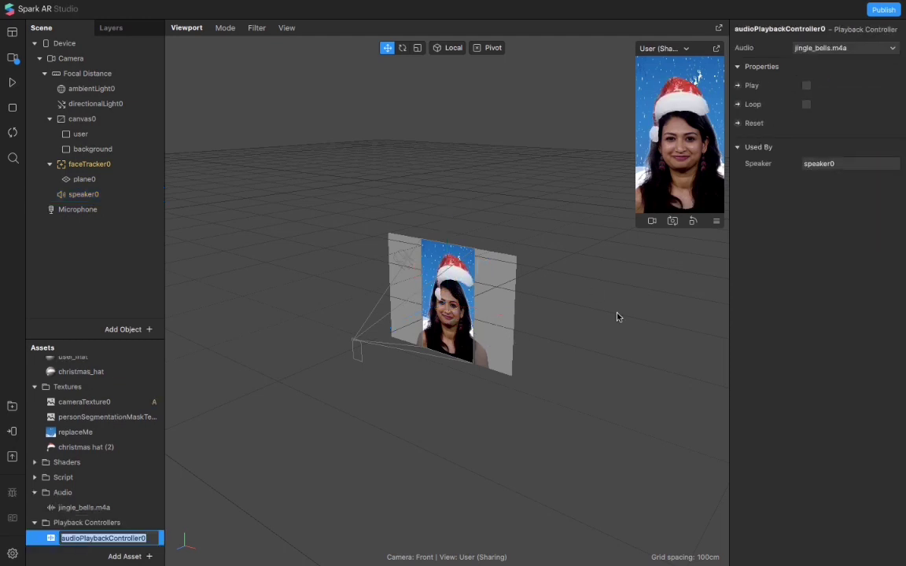
click(806, 86)
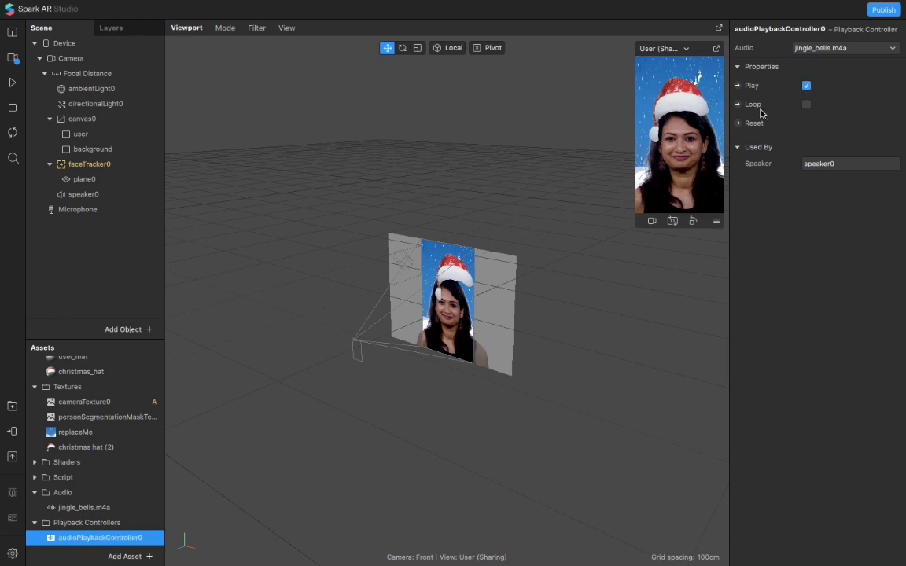
click(806, 86)
click(732, 533)
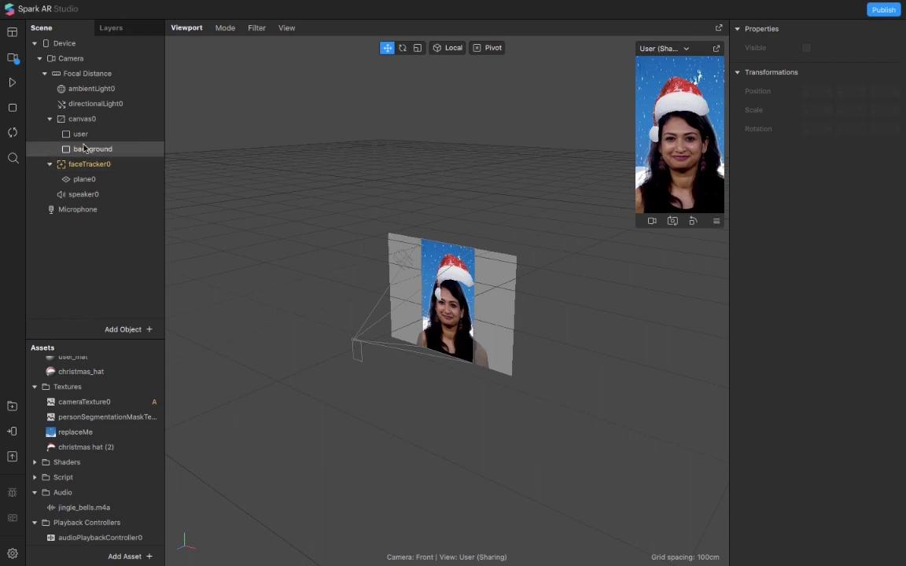
Add a second face tracker, faceTracker1, to the scene and select it
right_click(108, 234)
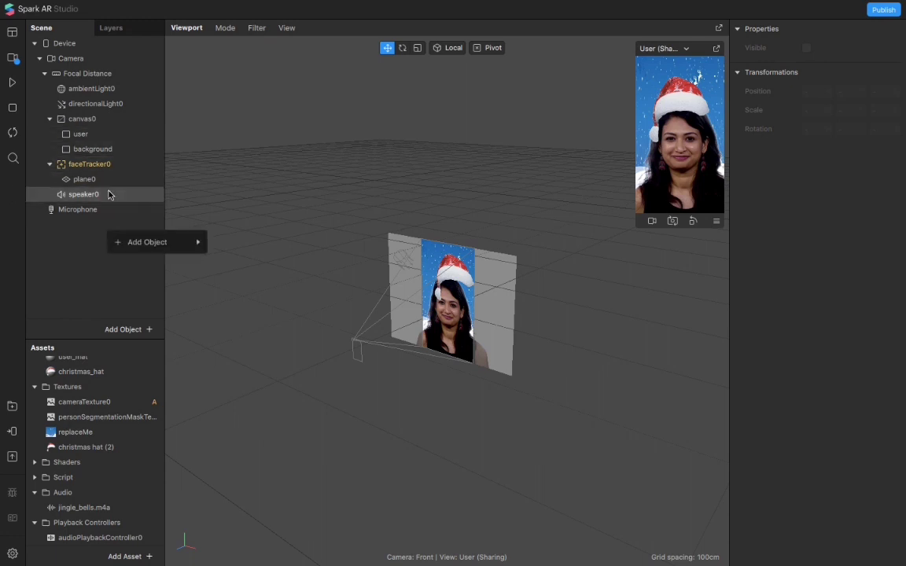
mouse_move(135, 240)
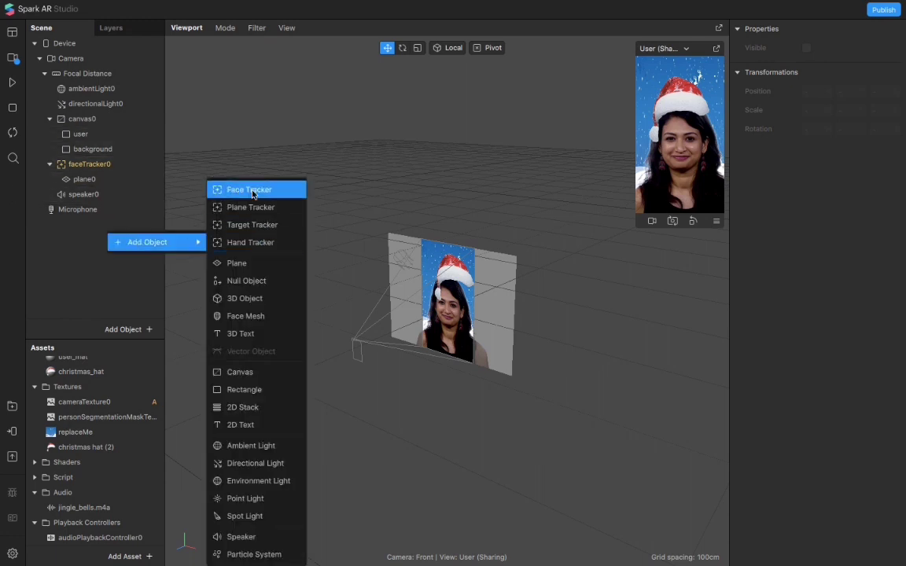
click(250, 190)
click(107, 211)
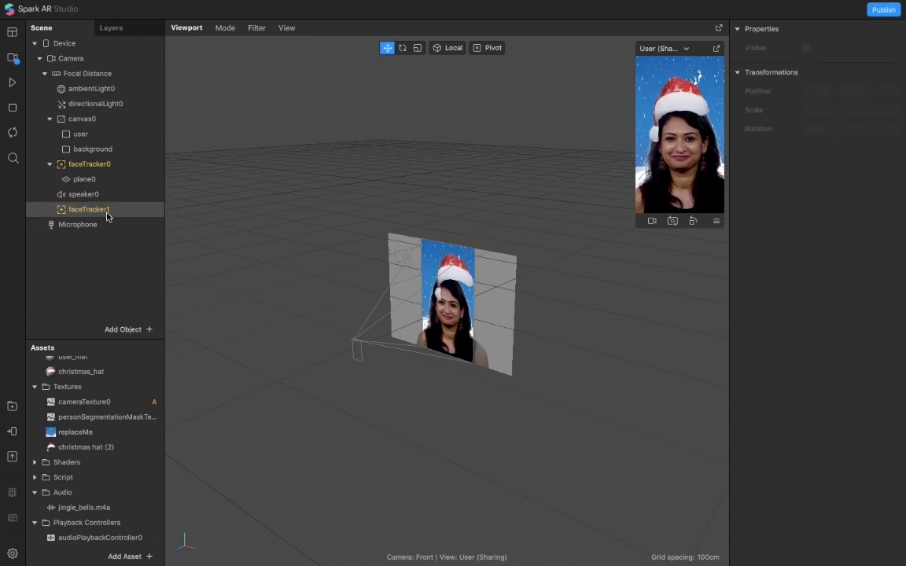
Attach a face mesh to faceTracker1 and pause the live face preview
right_click(108, 216)
mouse_move(137, 225)
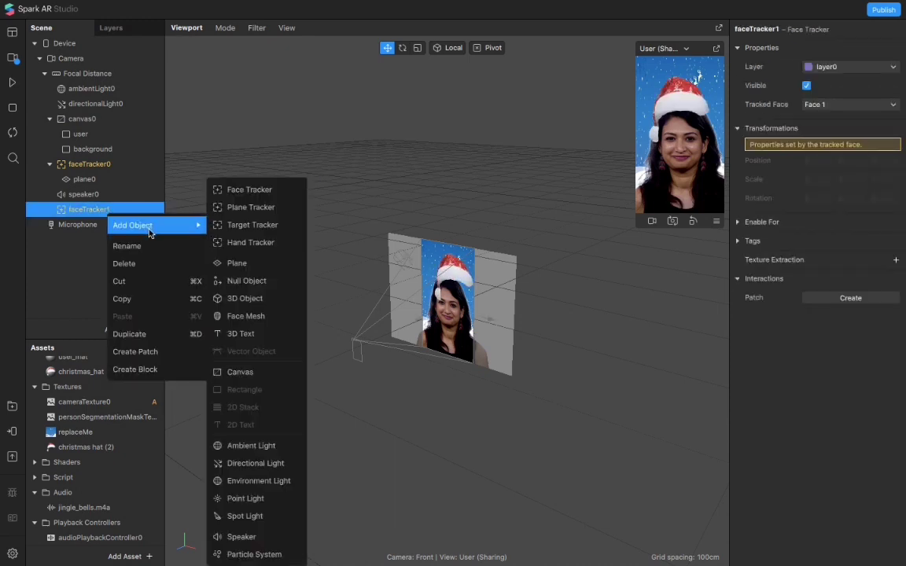
click(236, 316)
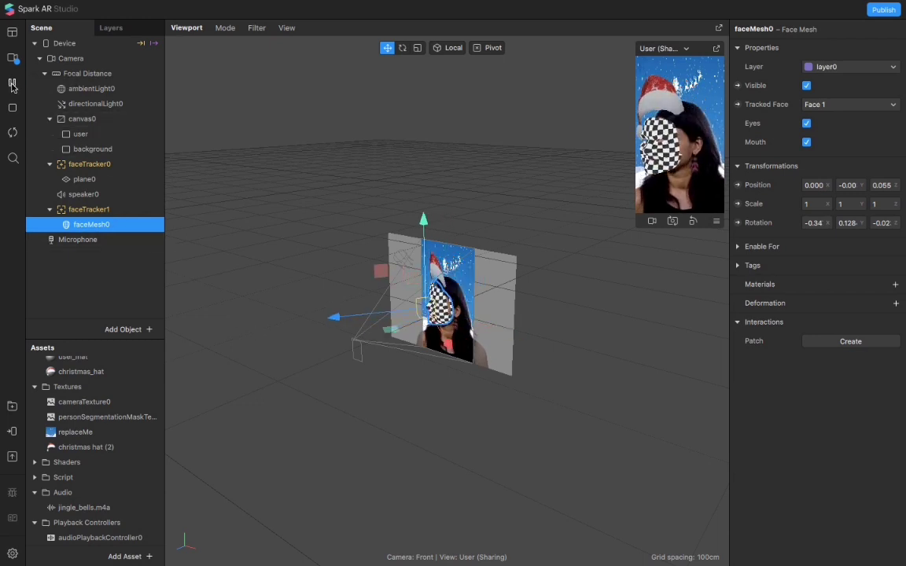
click(13, 85)
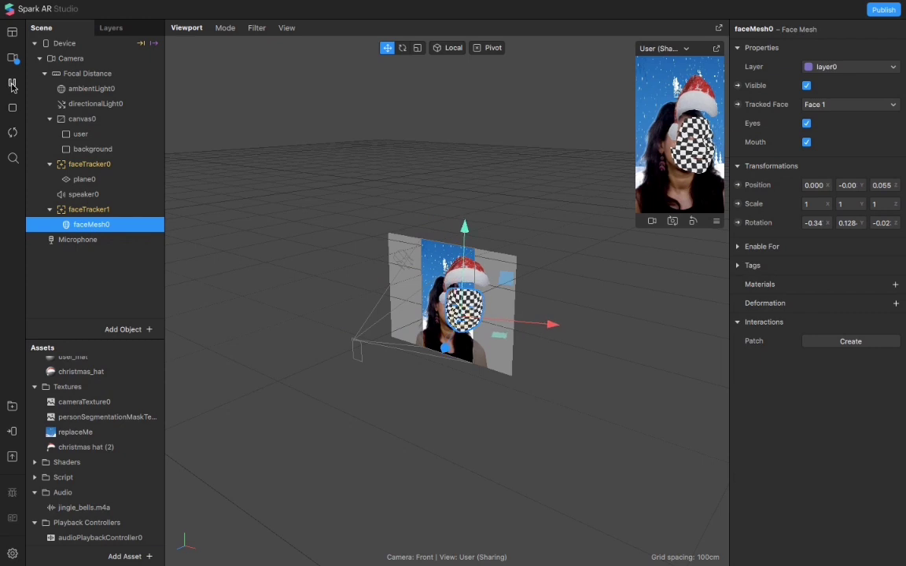
click(13, 85)
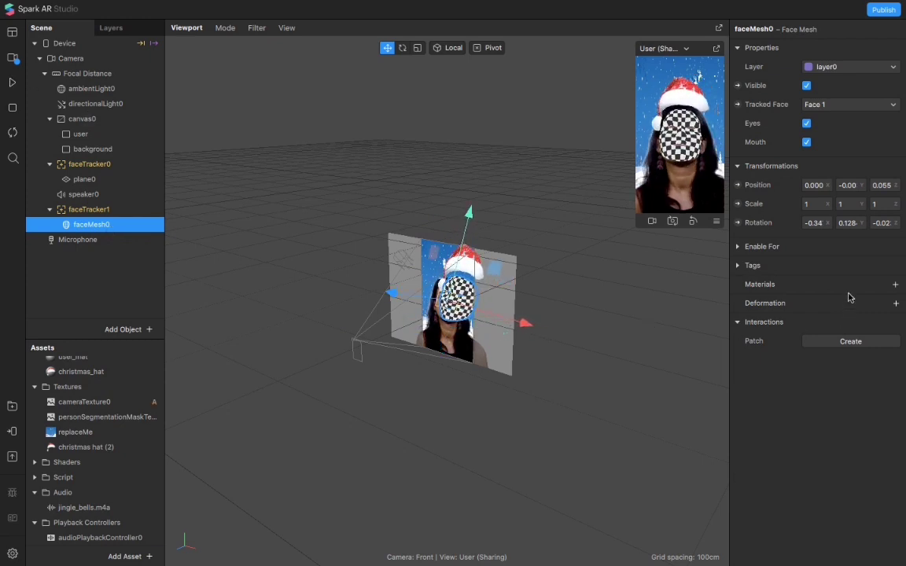
Create a new material for the face mesh and rename it 'smooth'
click(895, 284)
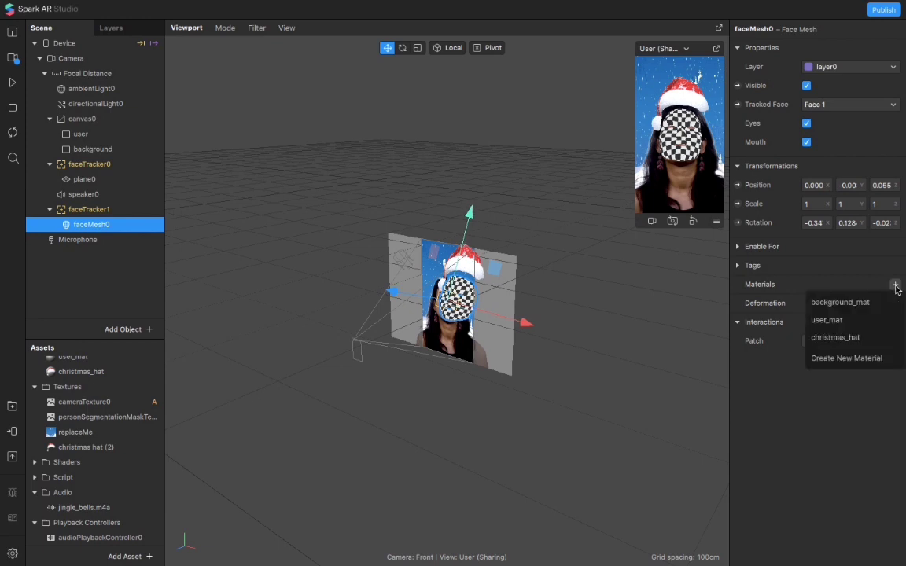
click(859, 359)
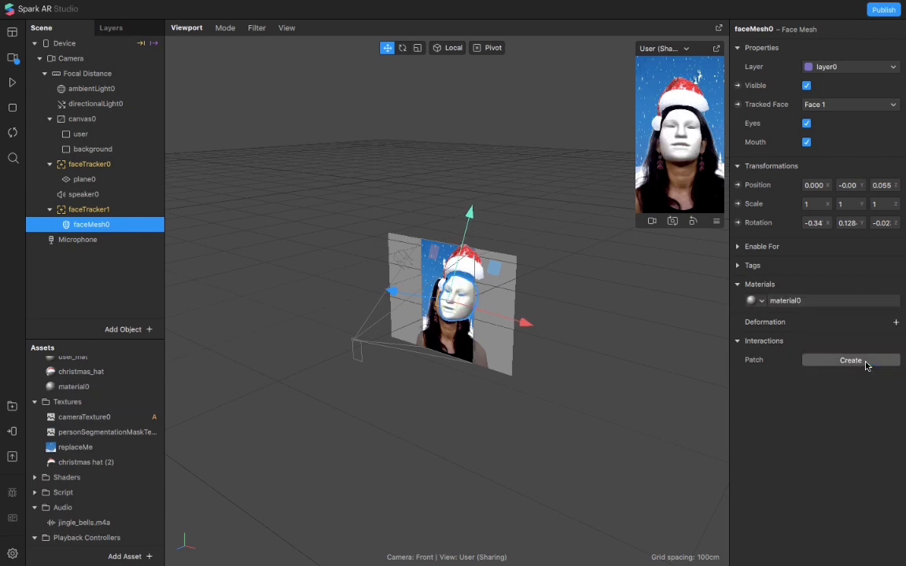
double_click(77, 387)
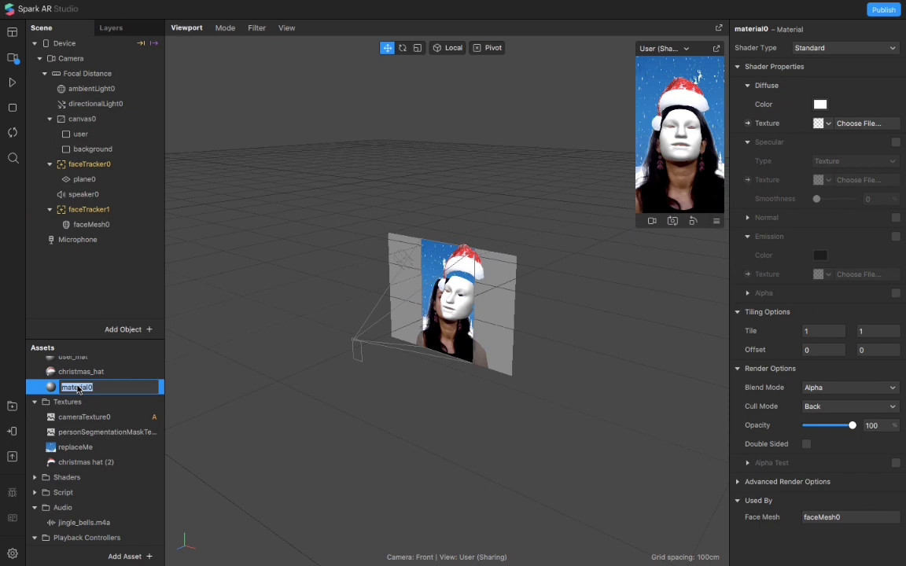
text(smooth)
key(Return)
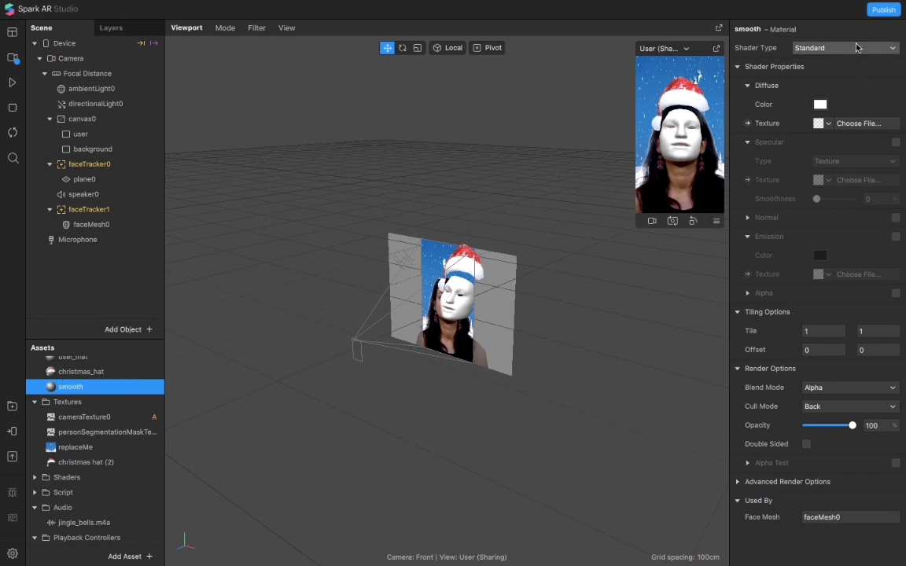
Make 'smooth' a Retouching material with skin smoothing around 66%
click(829, 52)
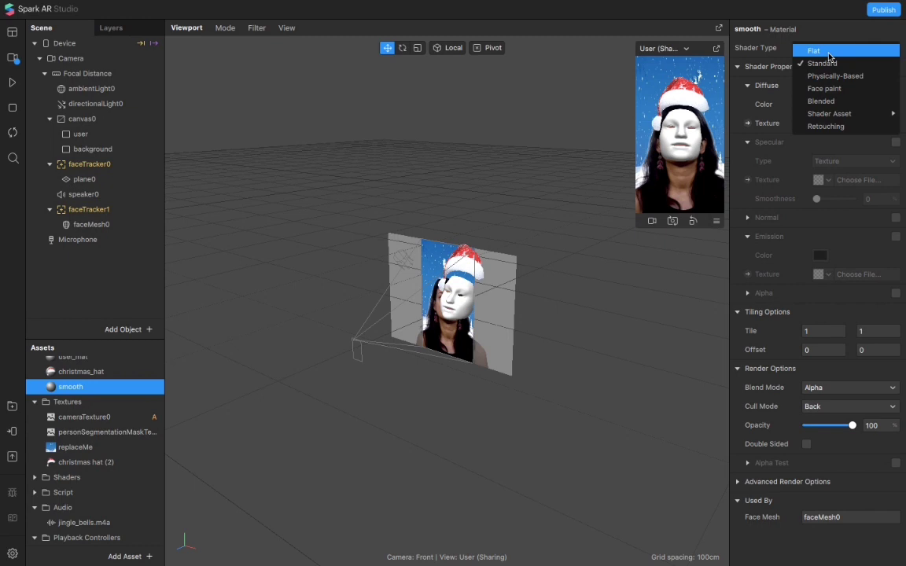
click(826, 127)
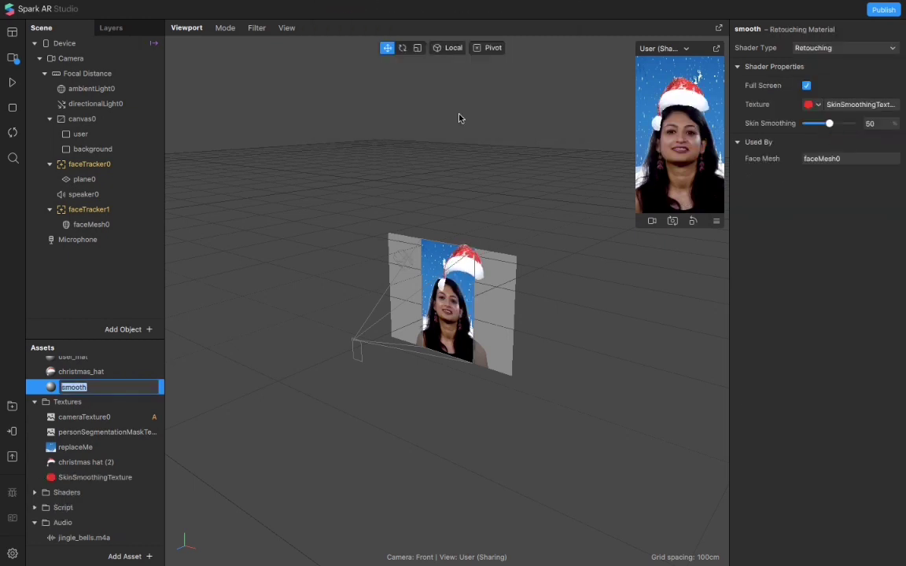
key(Return)
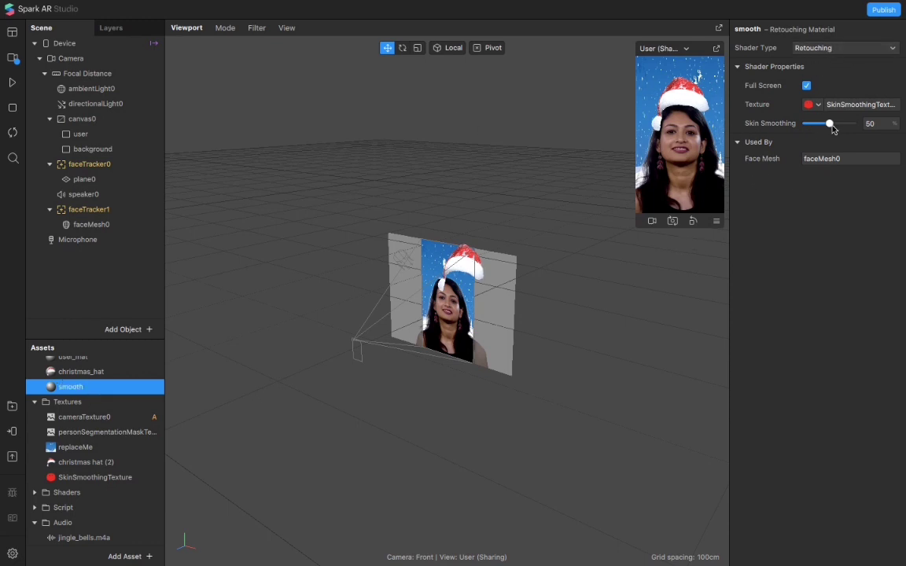
drag(831, 127, 850, 129)
drag(844, 126, 842, 125)
Play the filter preview with volume raised, stop it, then bring up Test on device options
click(229, 220)
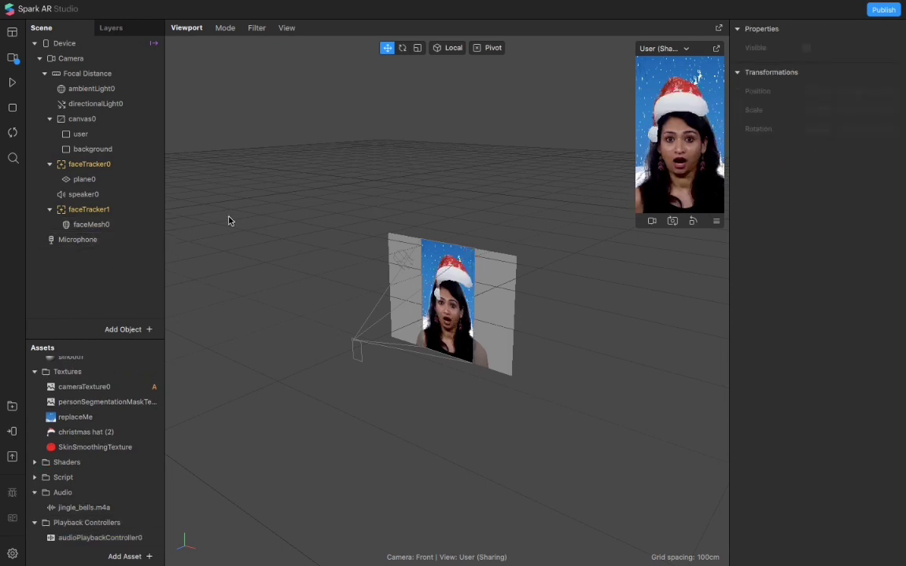
click(11, 85)
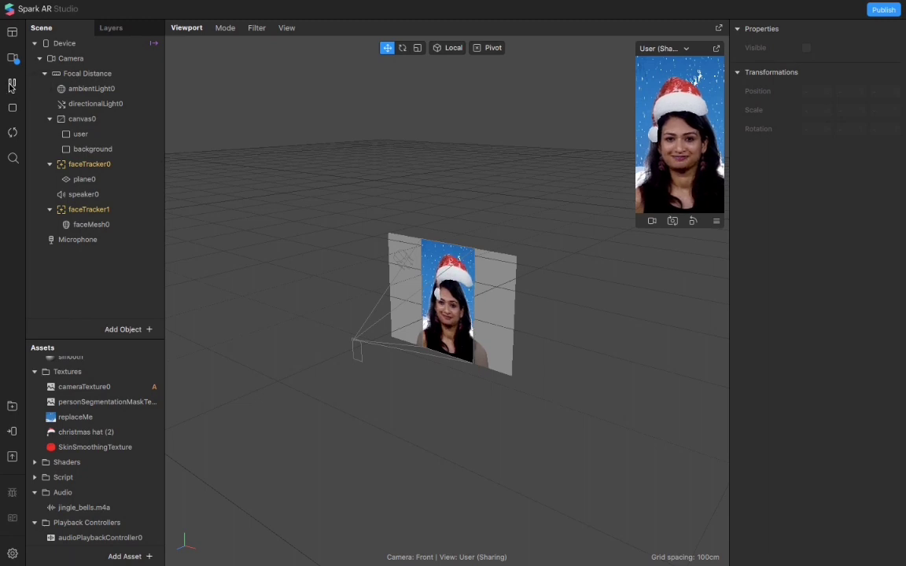
key(XF86AudioRaiseVolume)
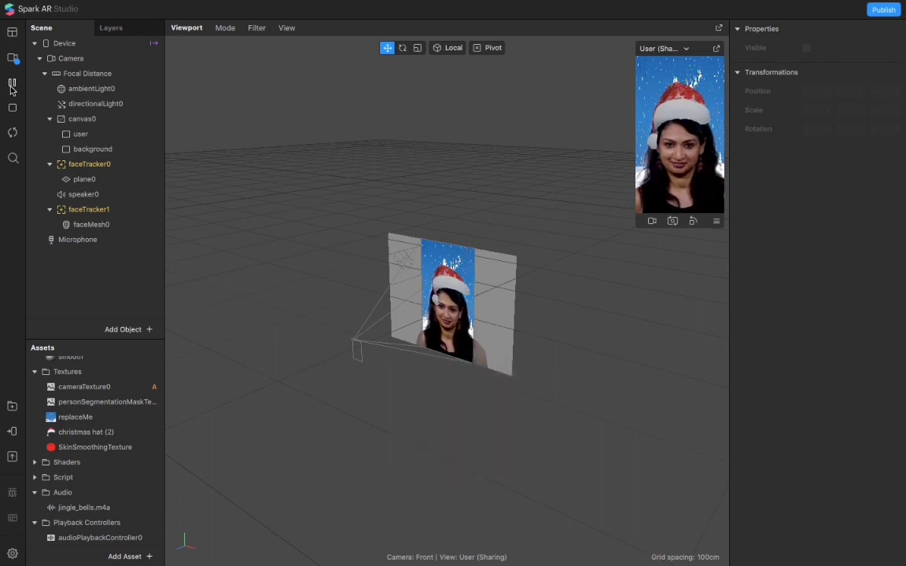
click(11, 84)
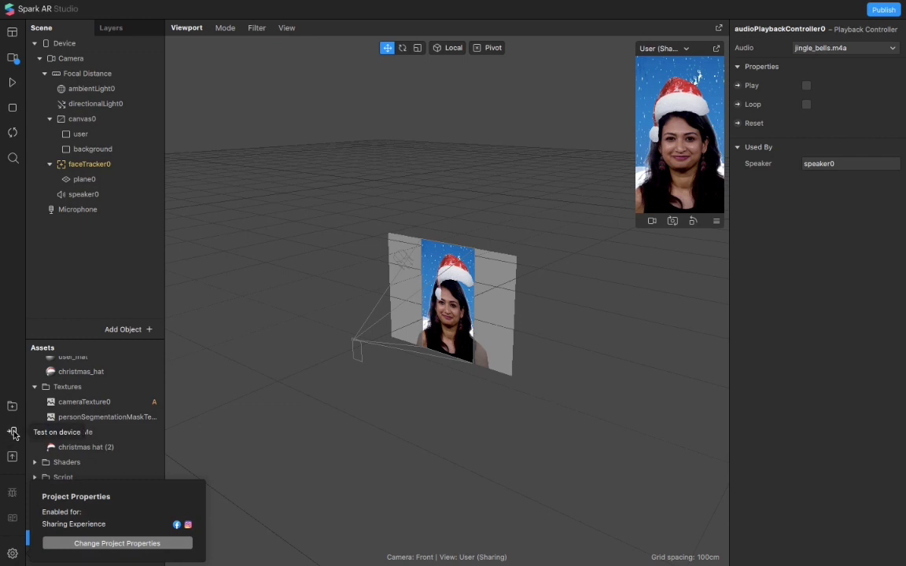
click(13, 433)
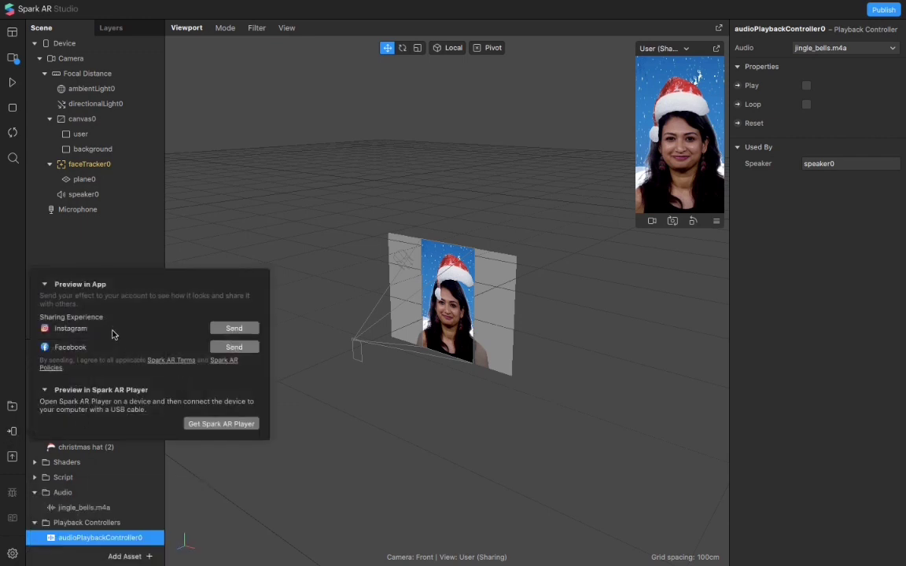